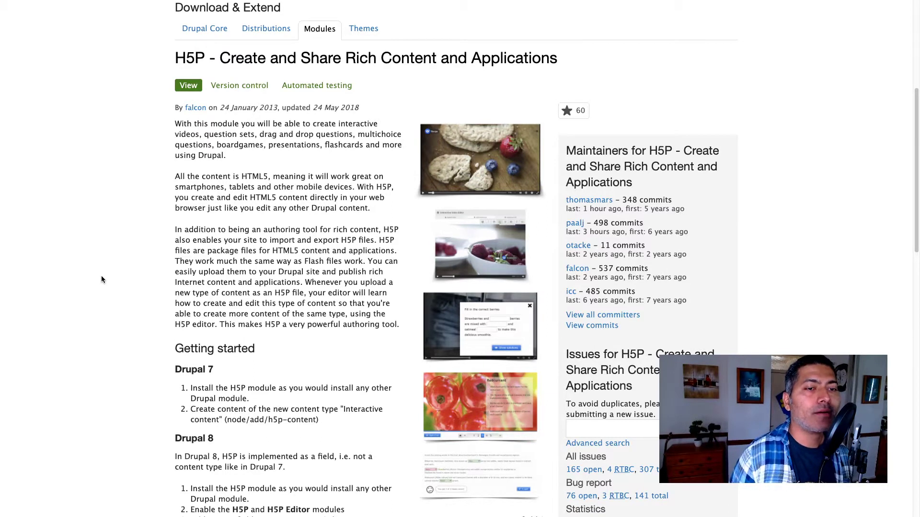
# Skim the H5P module notes on drupal.org, then switch to the ravisagar.in tab
pyautogui.scroll(-4, 100, 279)
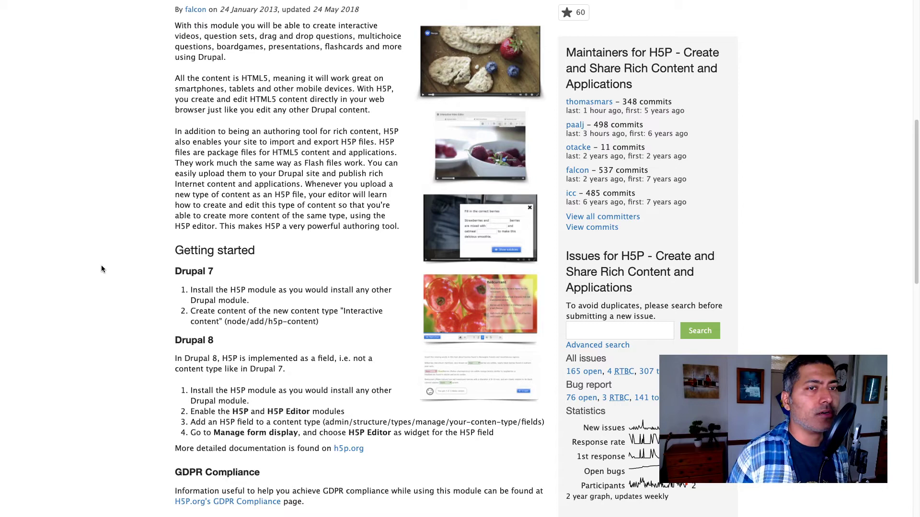
pyautogui.scroll(3, 102, 267)
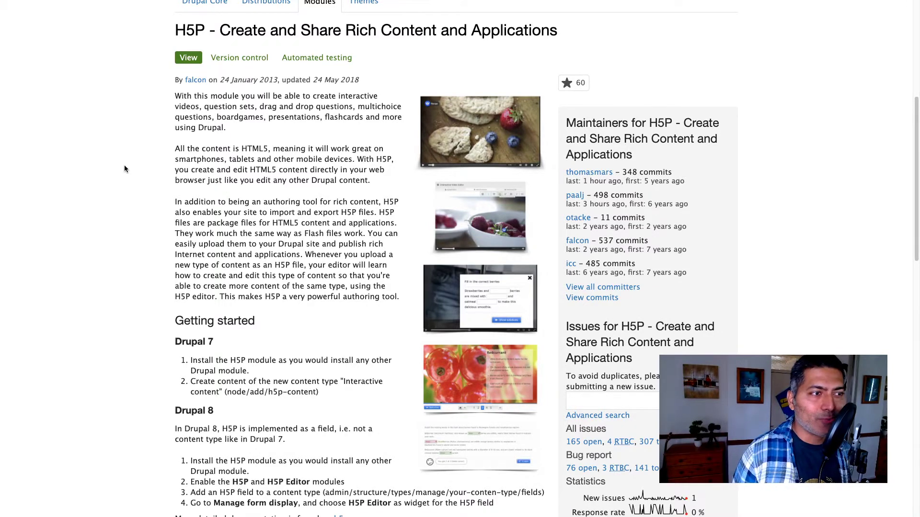
pyautogui.hotkey('ctrl', 'Tab')
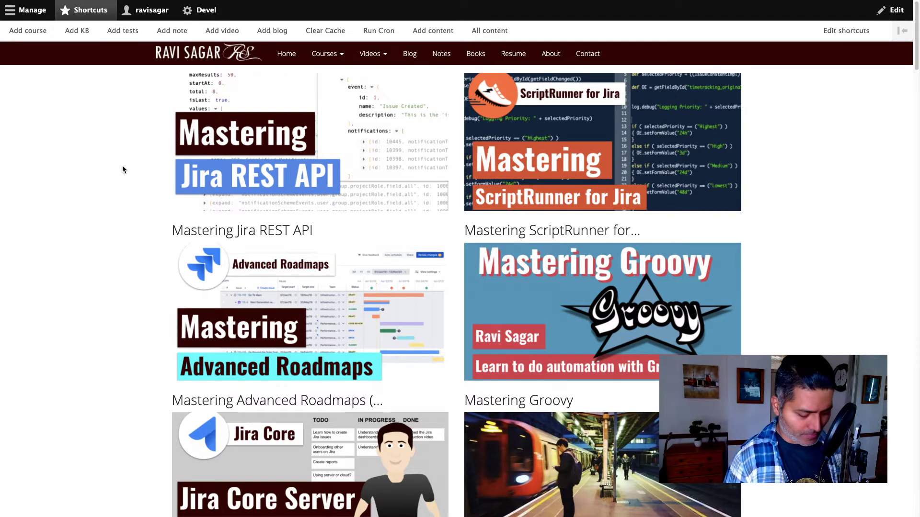
# Go to ravisagar.in/tests and open the Mastering Jira Server Administration - Mock Test page
pyautogui.press('super+shift+f')
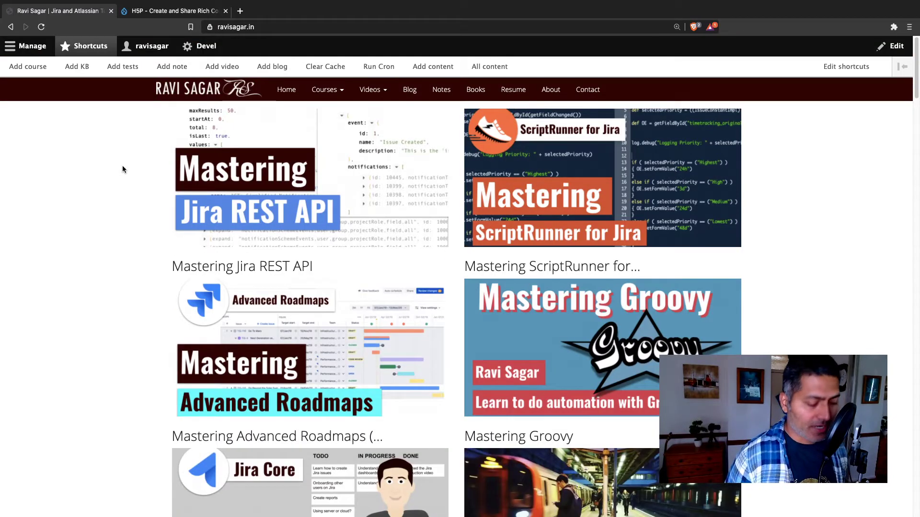
pyautogui.press('super+l')
pyautogui.press('Right')
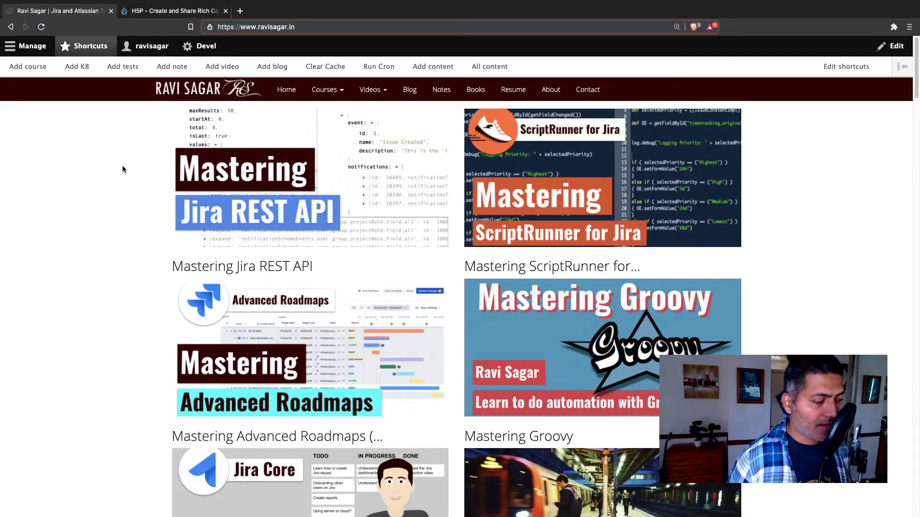
pyautogui.write('/t')
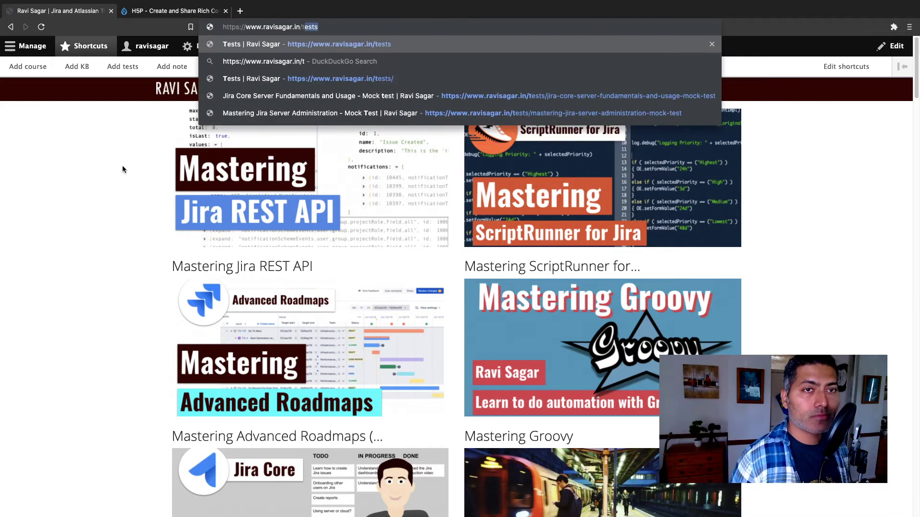
pyautogui.press('Return')
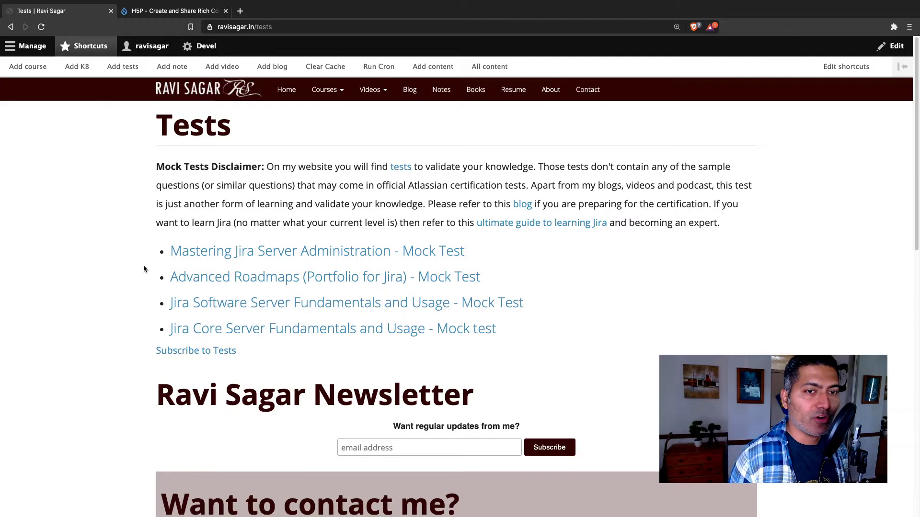
pyautogui.click(297, 257)
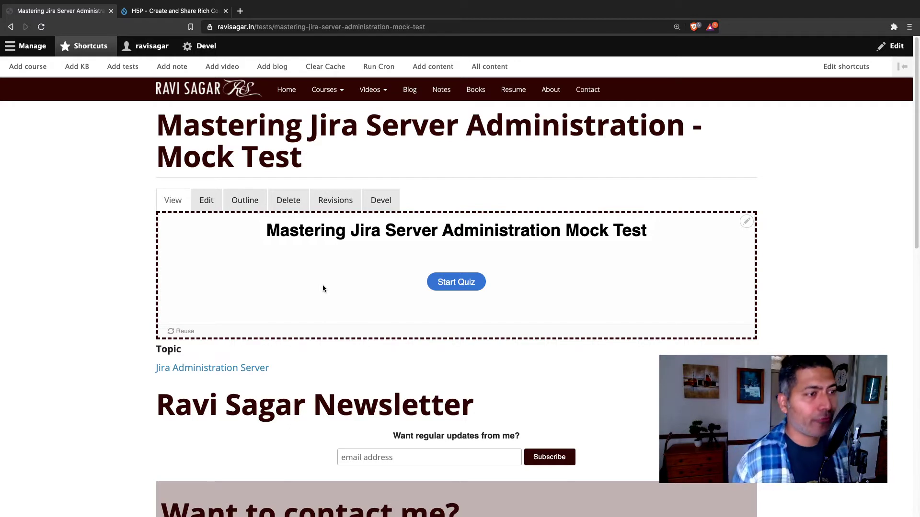
# Start the quiz: True for custom fields, skip Issue Collector, False for dashboard, Issue Type Scheme
pyautogui.click(458, 287)
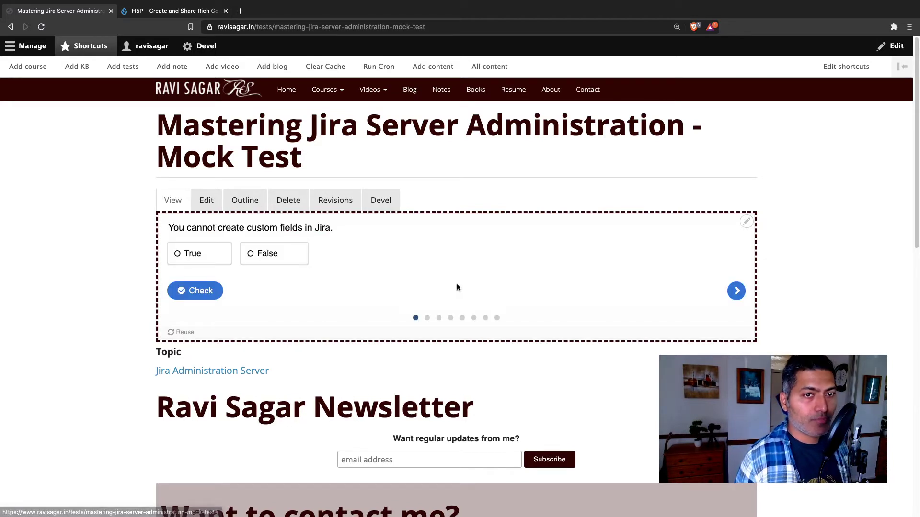
pyautogui.click(203, 259)
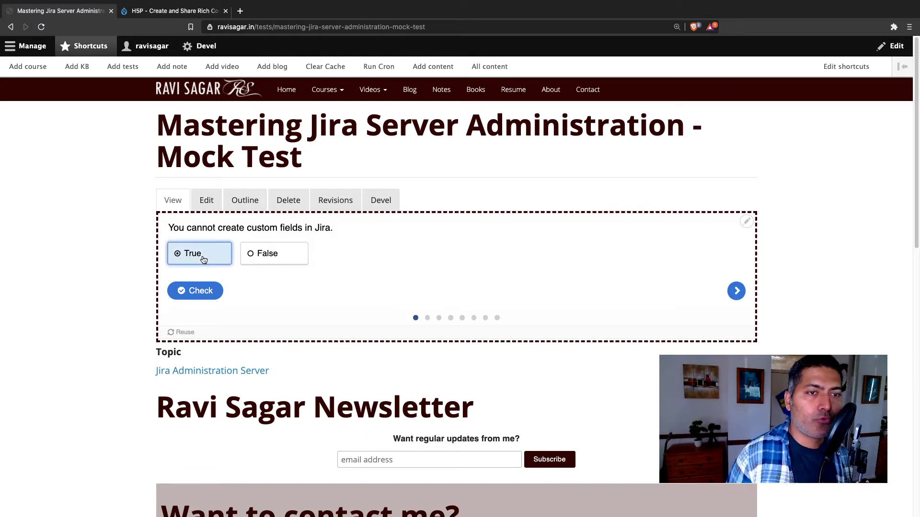
pyautogui.click(733, 291)
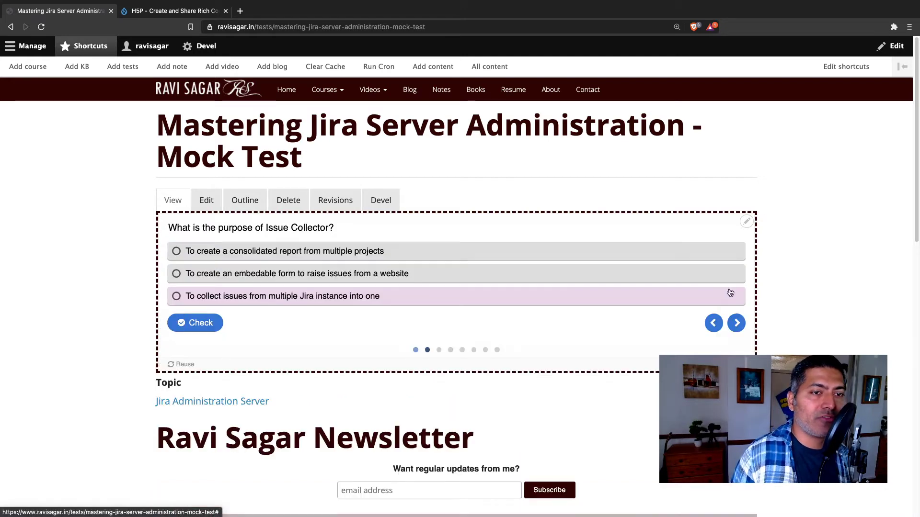
pyautogui.click(737, 323)
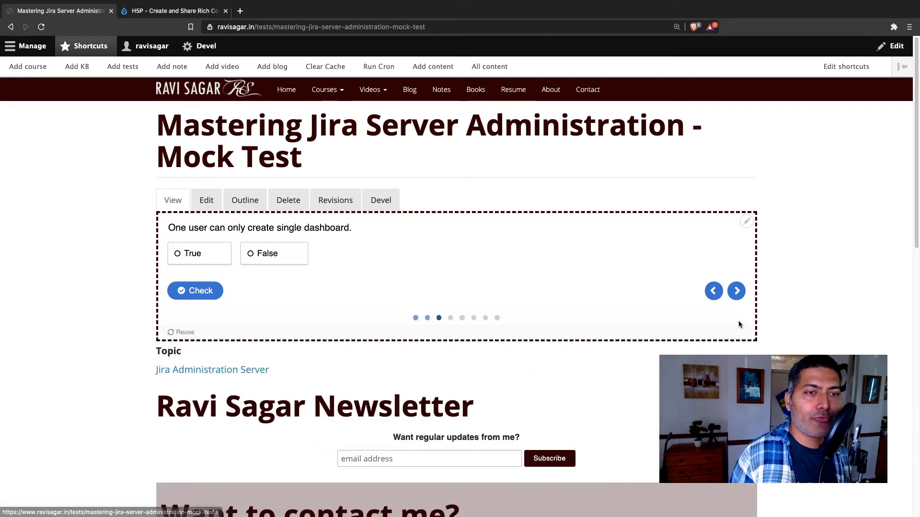
pyautogui.click(277, 257)
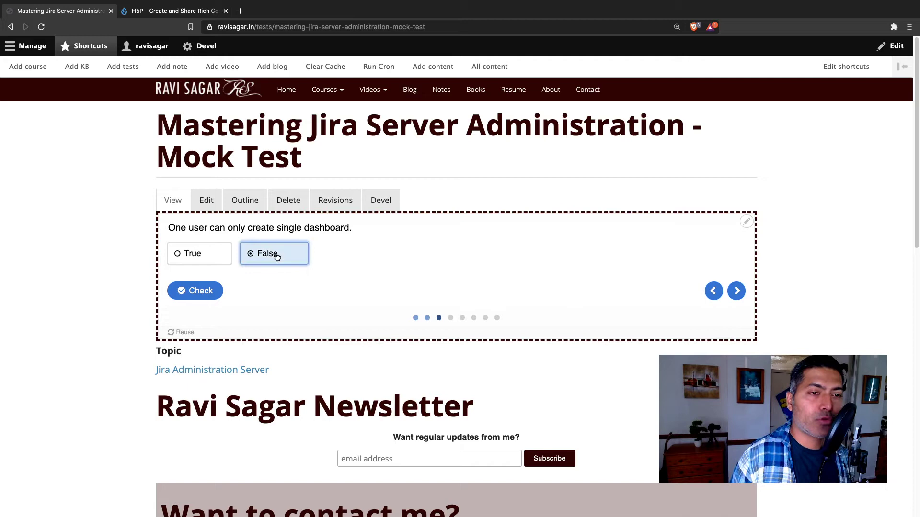
pyautogui.click(736, 291)
pyautogui.click(244, 273)
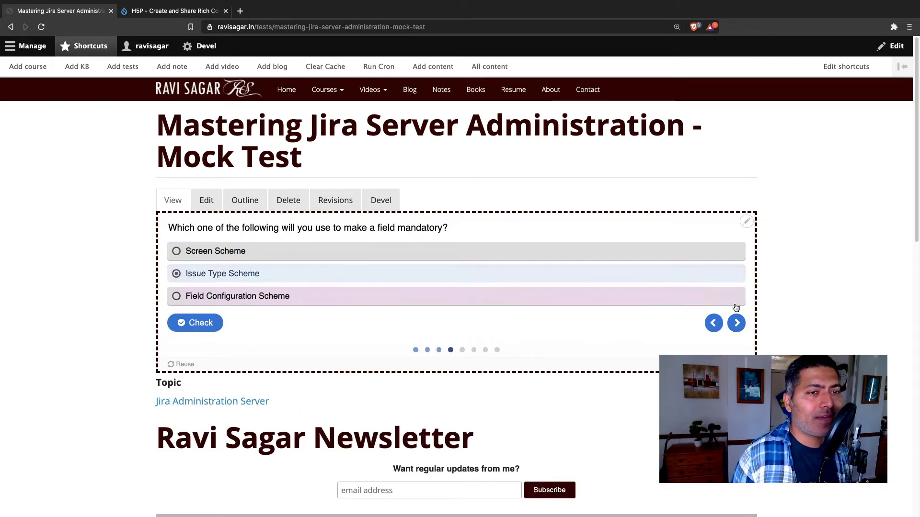
pyautogui.click(736, 323)
# Answer False, Modifying the Permission Scheme, False, the diagram-mode option, then finish the quiz
pyautogui.click(271, 263)
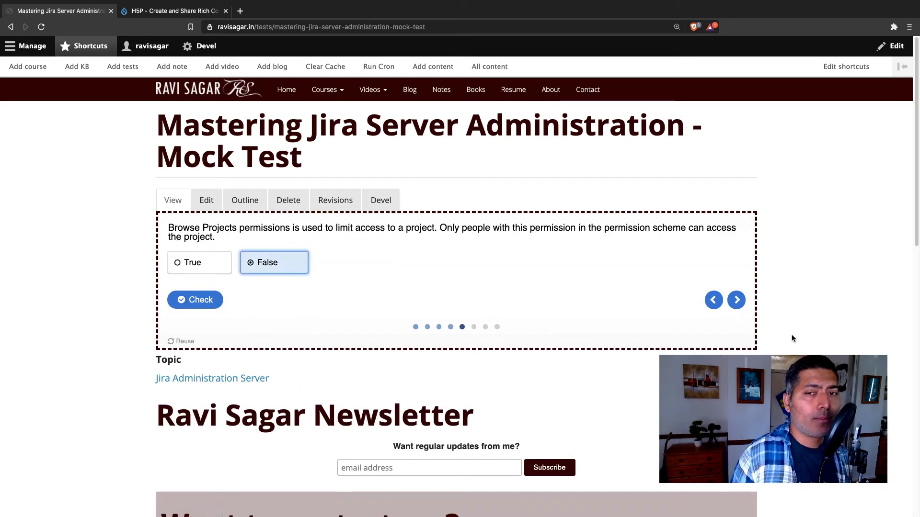
pyautogui.click(736, 300)
pyautogui.click(294, 272)
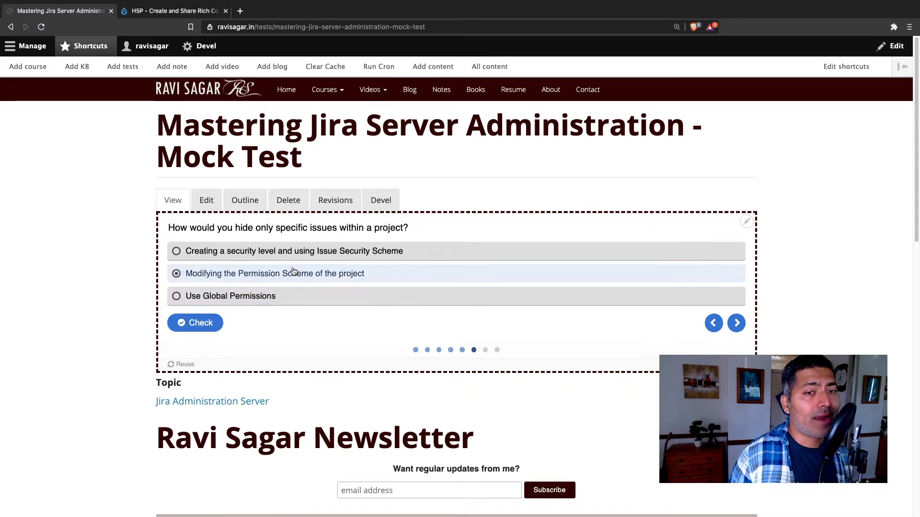
pyautogui.click(736, 323)
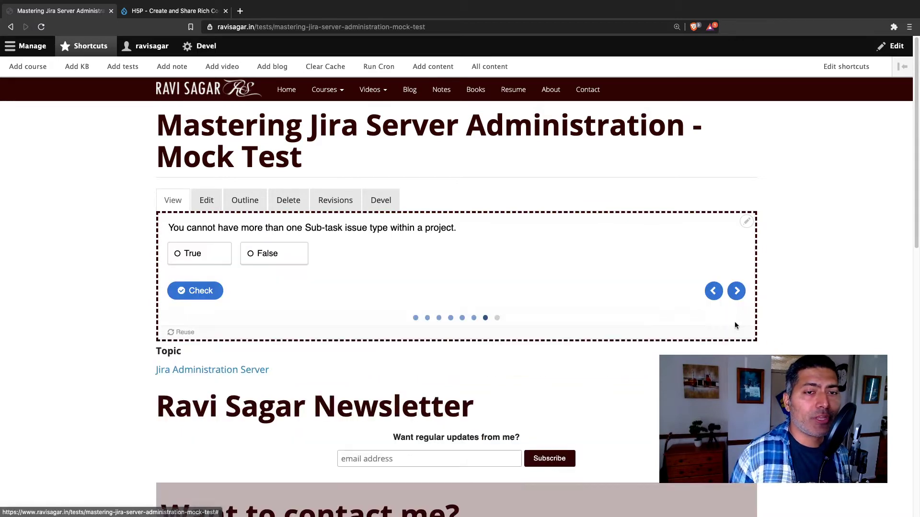
pyautogui.click(257, 264)
pyautogui.click(736, 291)
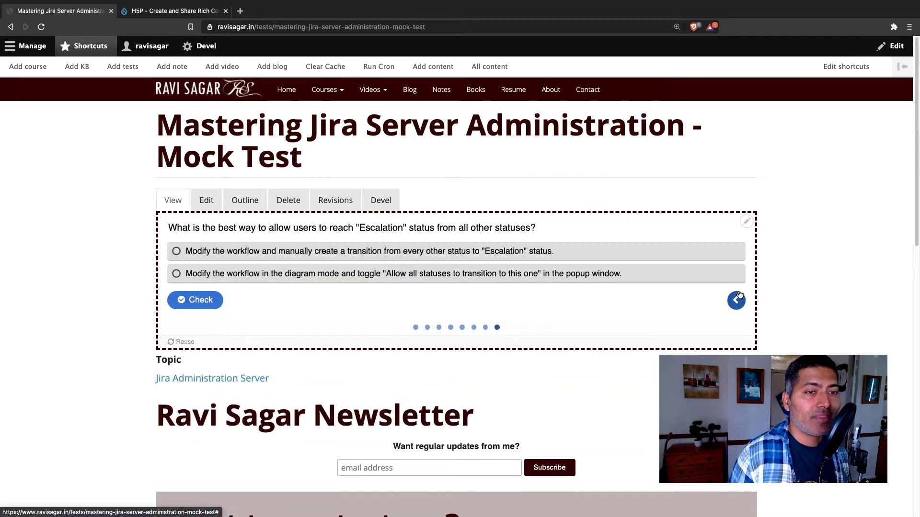
pyautogui.click(393, 273)
pyautogui.click(729, 303)
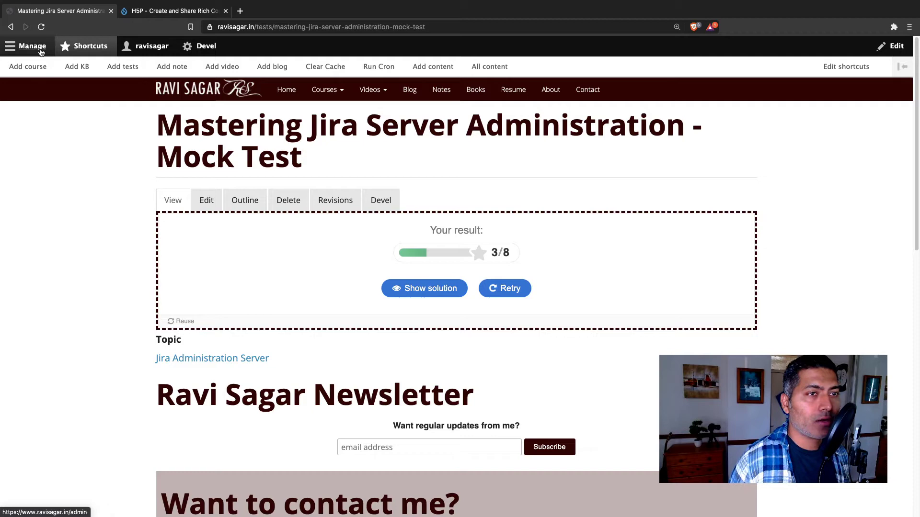
# From the content overview, start adding a new tests content item
pyautogui.click(40, 48)
pyautogui.click(39, 67)
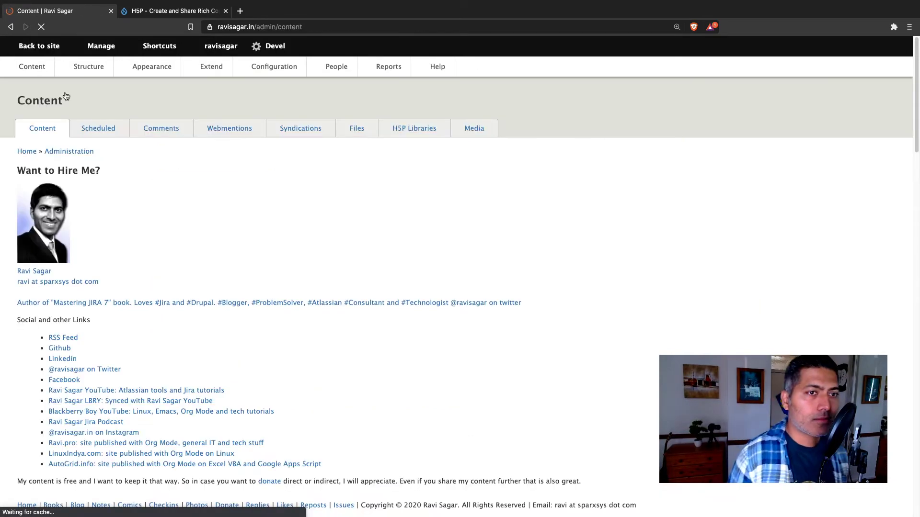
pyautogui.scroll(-10, 195, 201)
pyautogui.scroll(4, 42, 265)
pyautogui.click(42, 264)
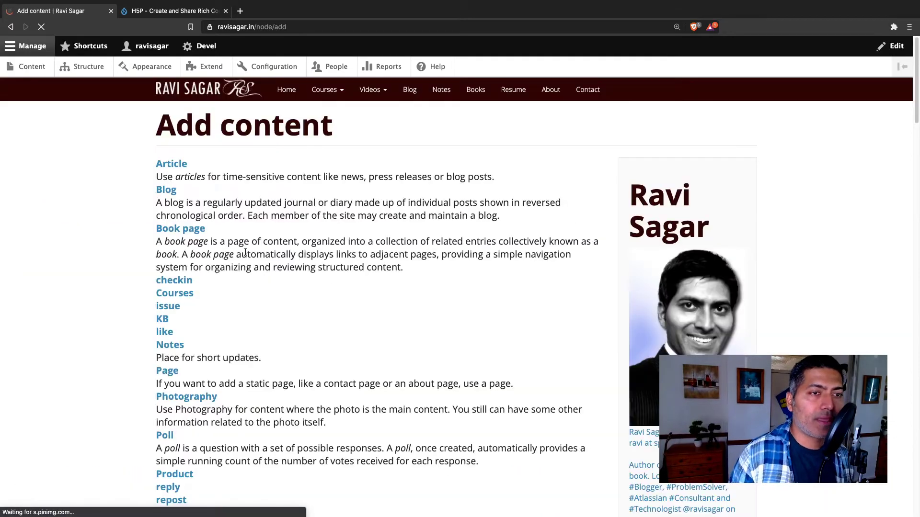
pyautogui.scroll(-4, 206, 261)
pyautogui.click(168, 427)
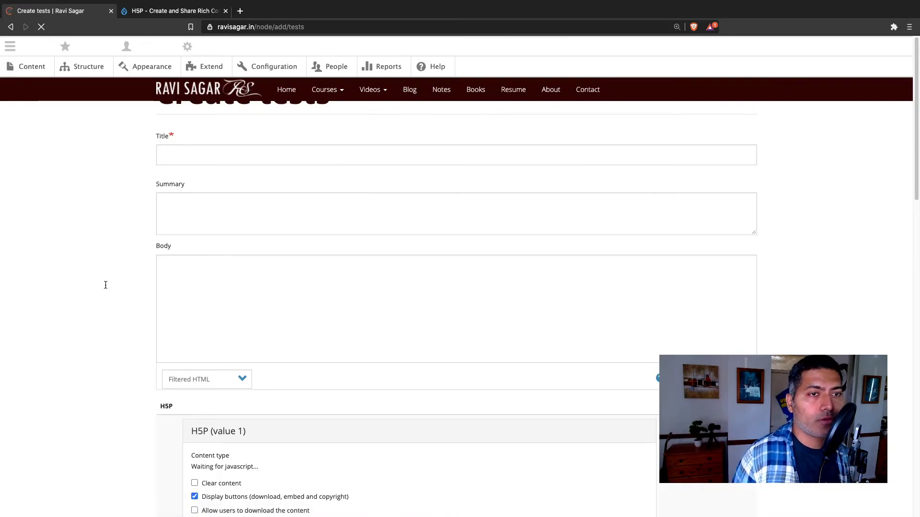
# Look over the Create tests form's Title and Body fields and scroll down to the H5P hub list
pyautogui.scroll(-6, 86, 313)
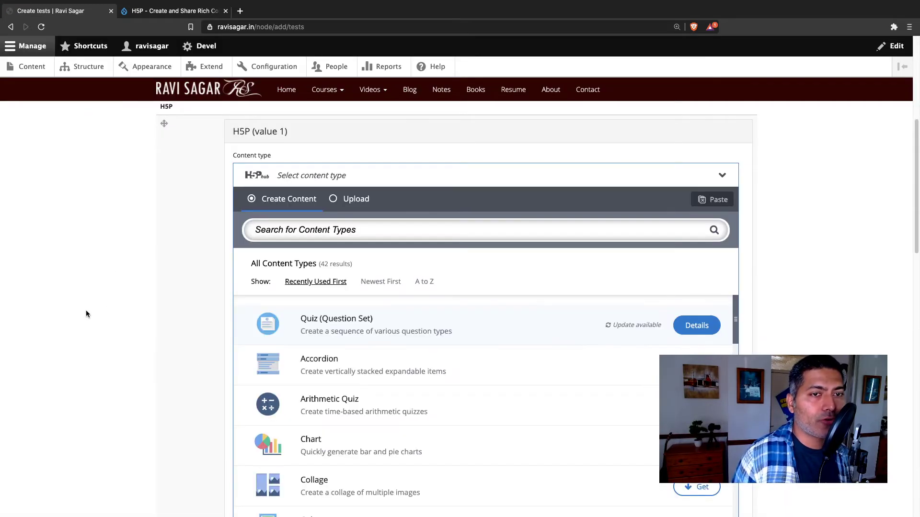
pyautogui.scroll(6, 86, 313)
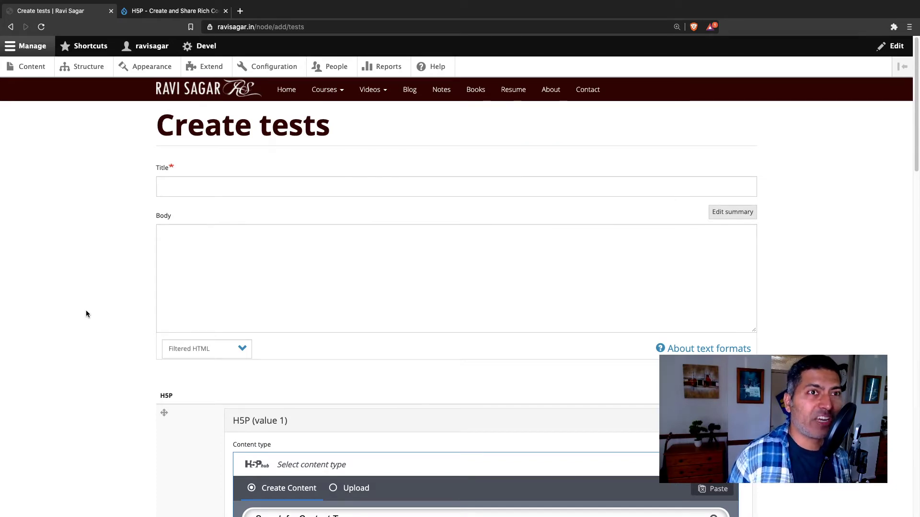
pyautogui.scroll(-4, 144, 294)
pyautogui.scroll(4, 146, 290)
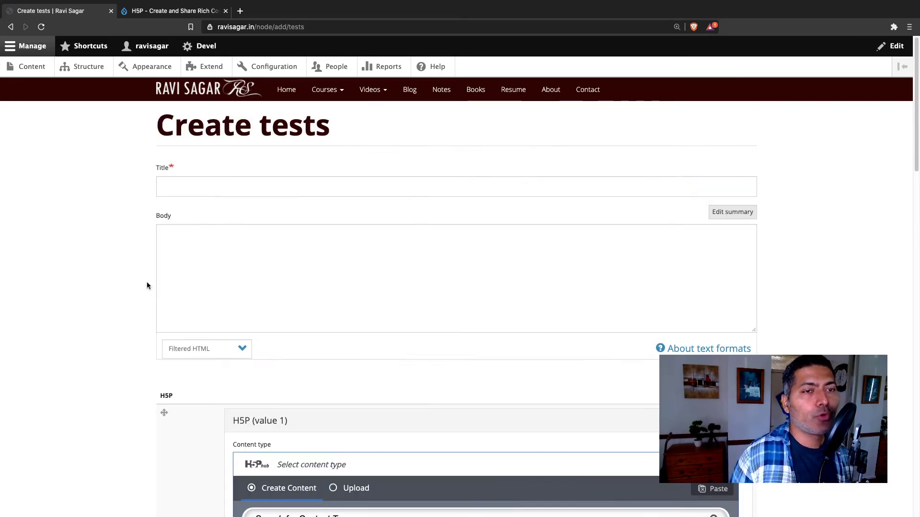
pyautogui.click(197, 187)
pyautogui.click(343, 261)
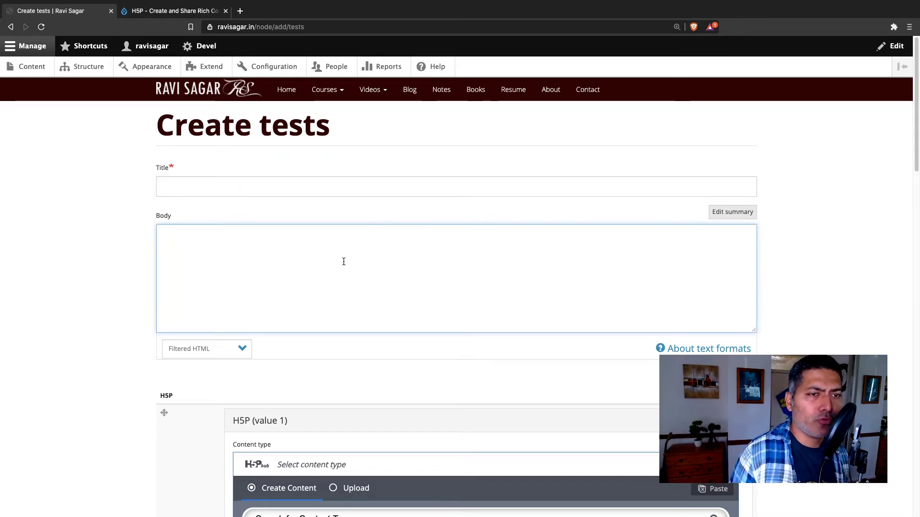
pyautogui.scroll(-4, 301, 275)
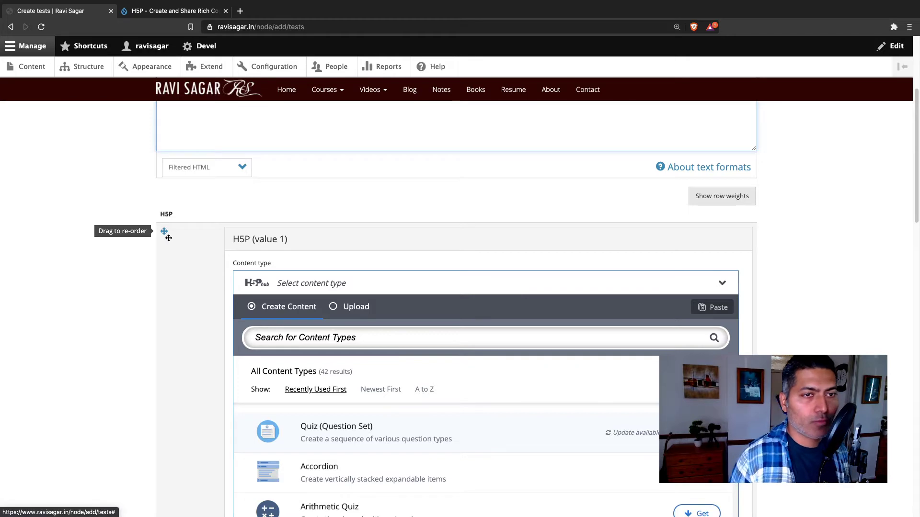
pyautogui.scroll(-3, 172, 249)
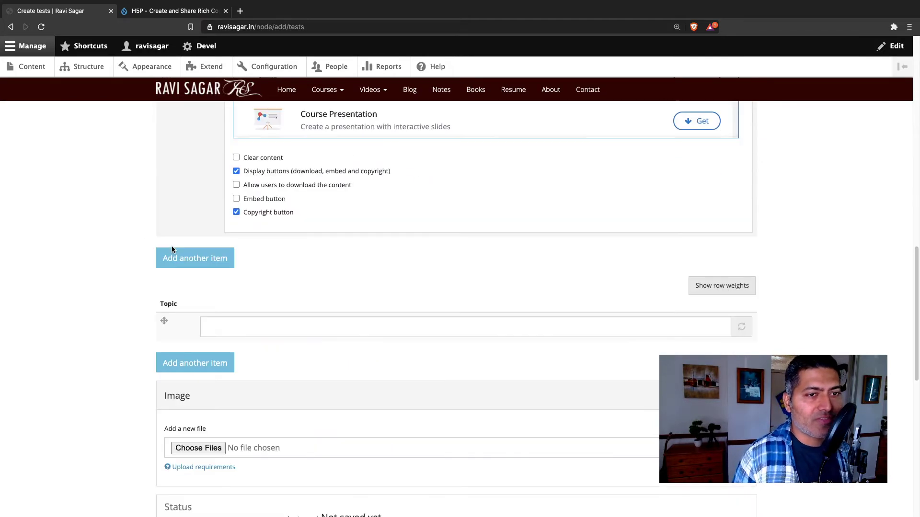
pyautogui.scroll(10, 94, 298)
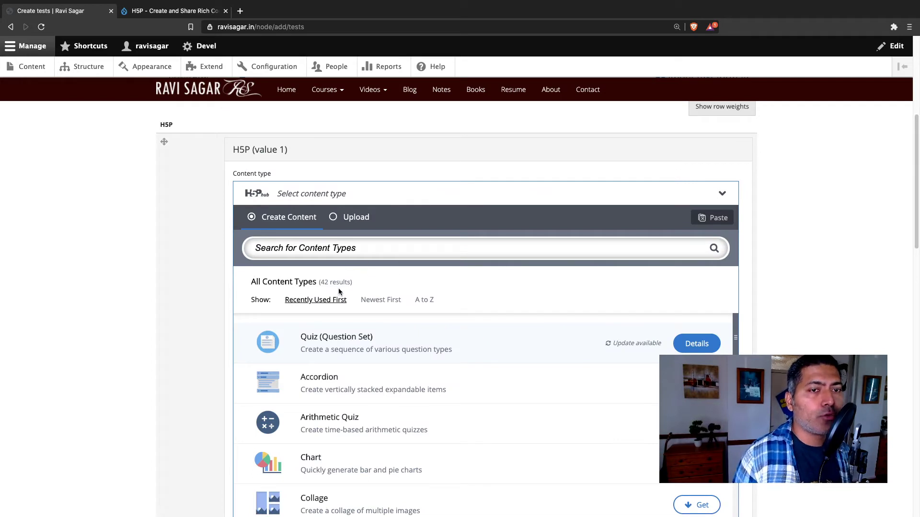
pyautogui.scroll(-2, 339, 292)
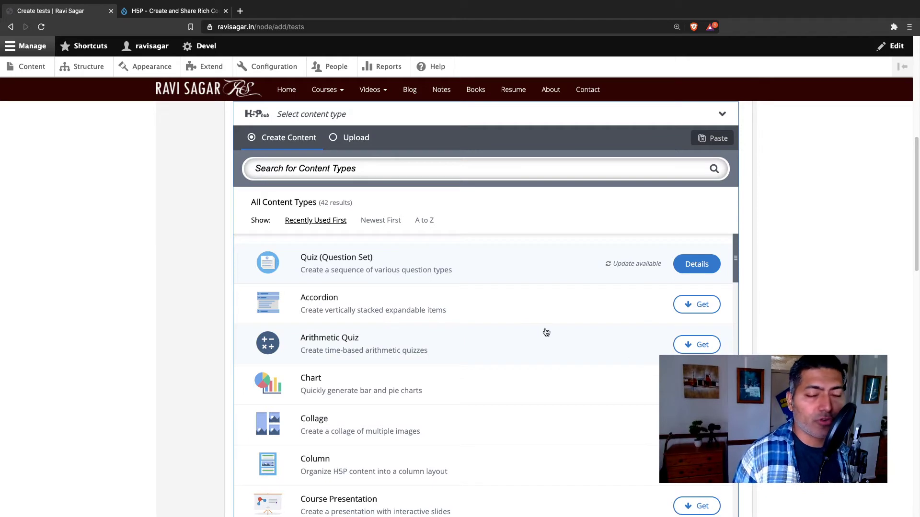
# Choose Quiz (Question Set) as the H5P type and title it 'Mock test'
pyautogui.click(338, 260)
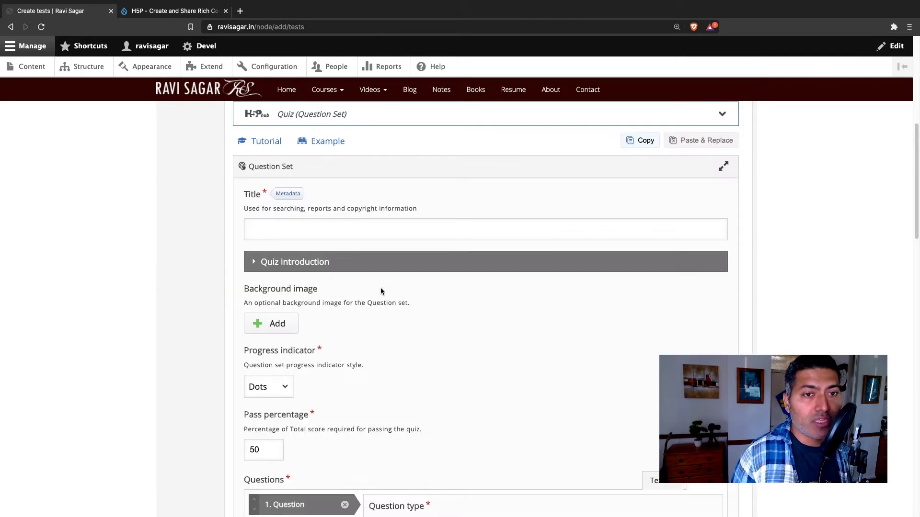
pyautogui.click(376, 220)
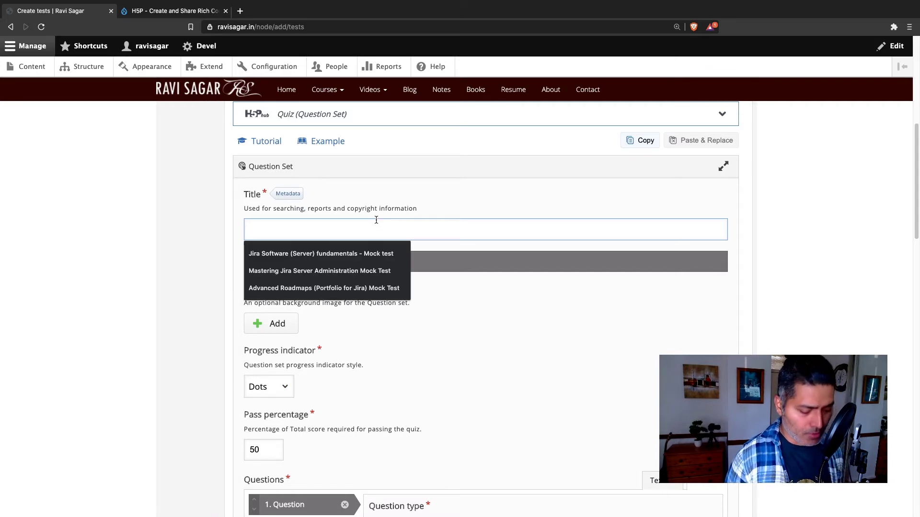
pyautogui.write('Mock')
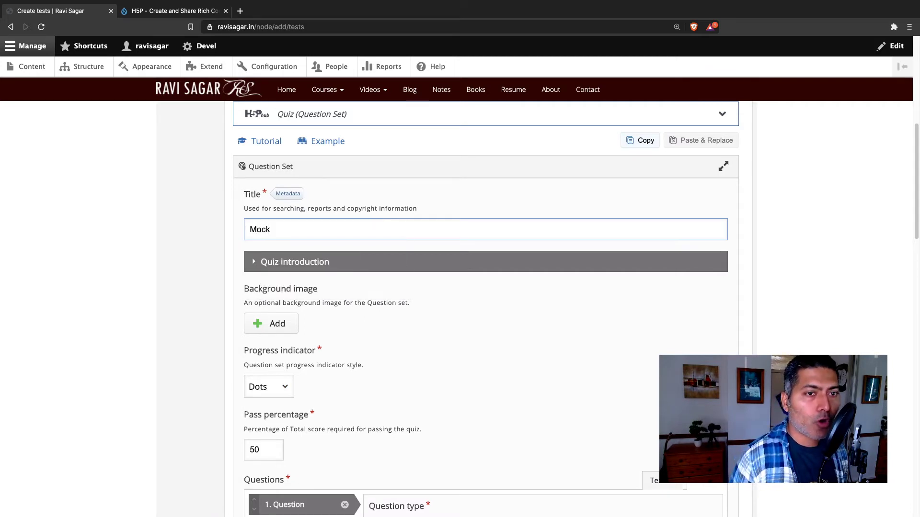
pyautogui.write(' test')
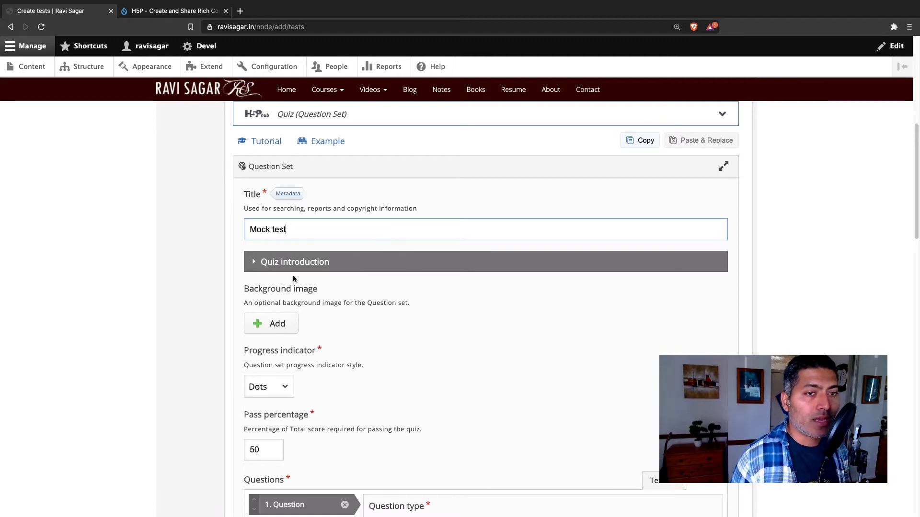
# Enable the quiz introduction and give it the title 'Mock test' as well
pyautogui.click(262, 265)
pyautogui.click(259, 288)
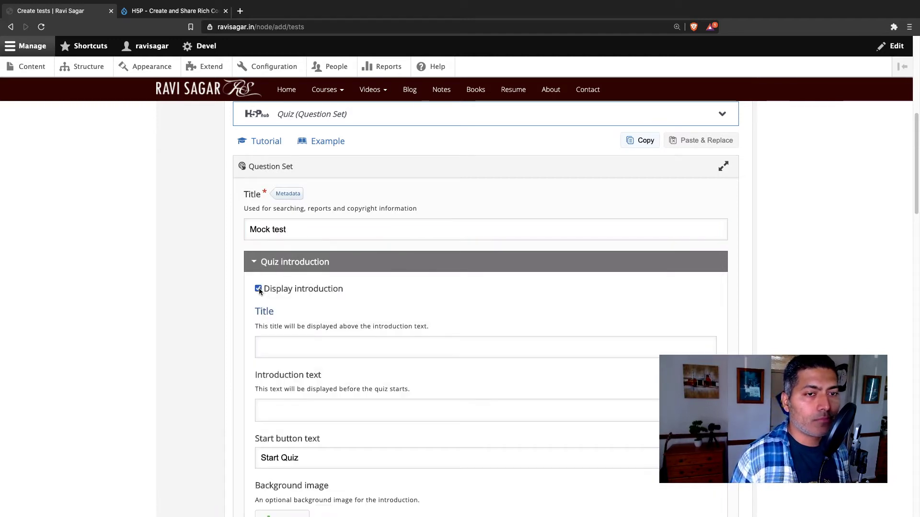
pyautogui.tripleClick(276, 225)
pyautogui.hotkey('ctrl', 'c')
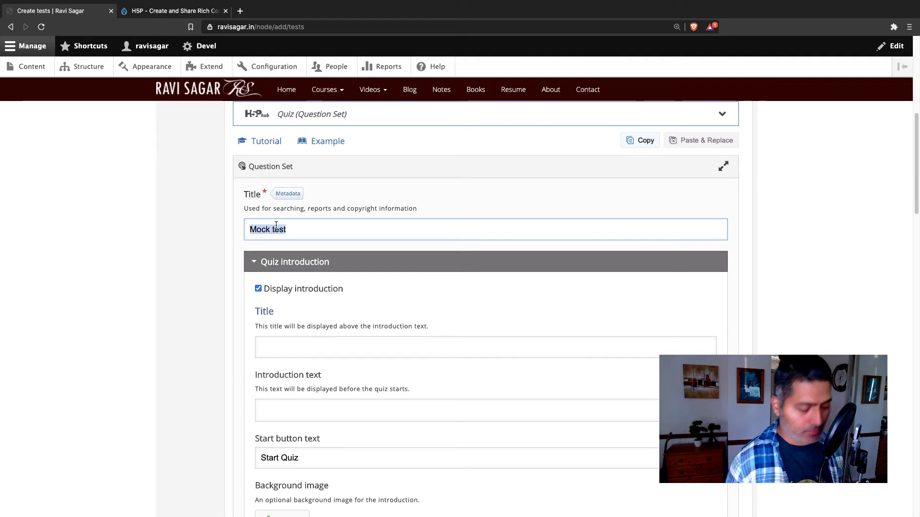
pyautogui.click(383, 341)
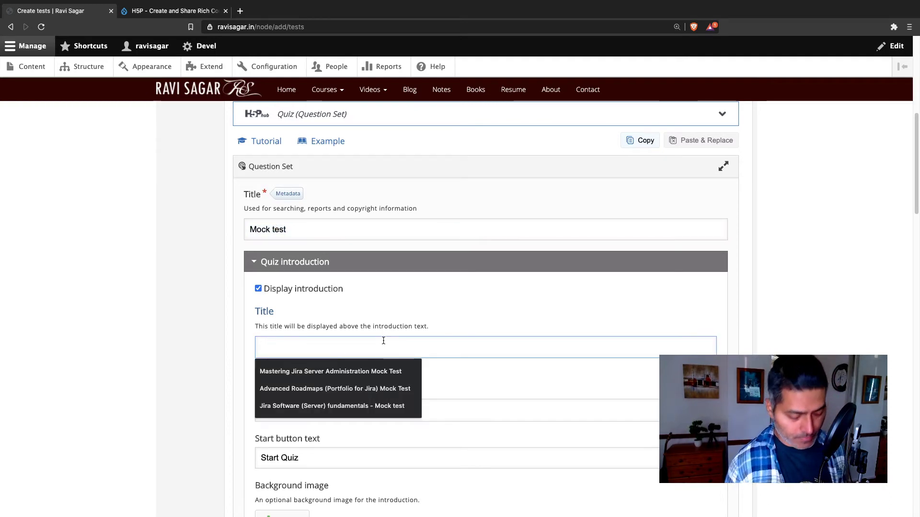
pyautogui.hotkey('ctrl', 'v')
pyautogui.scroll(-10, 232, 378)
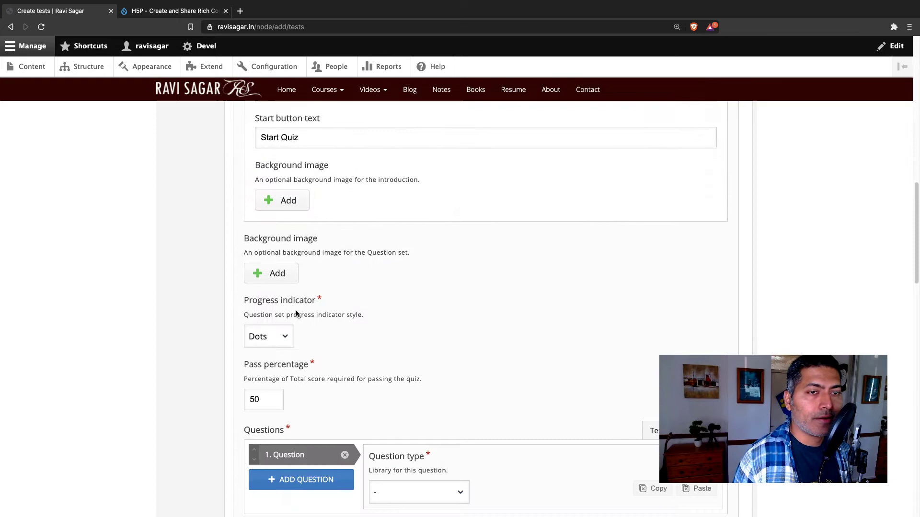
pyautogui.scroll(4, 338, 307)
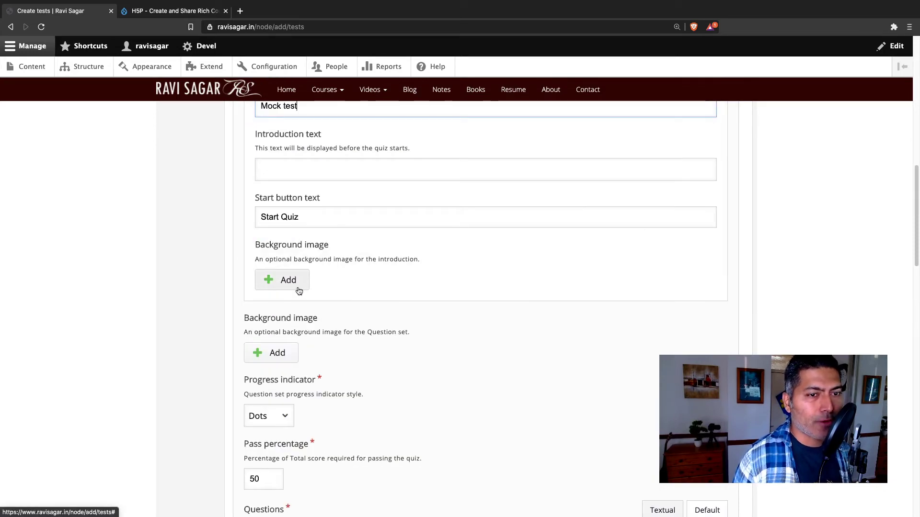
pyautogui.scroll(-3, 328, 350)
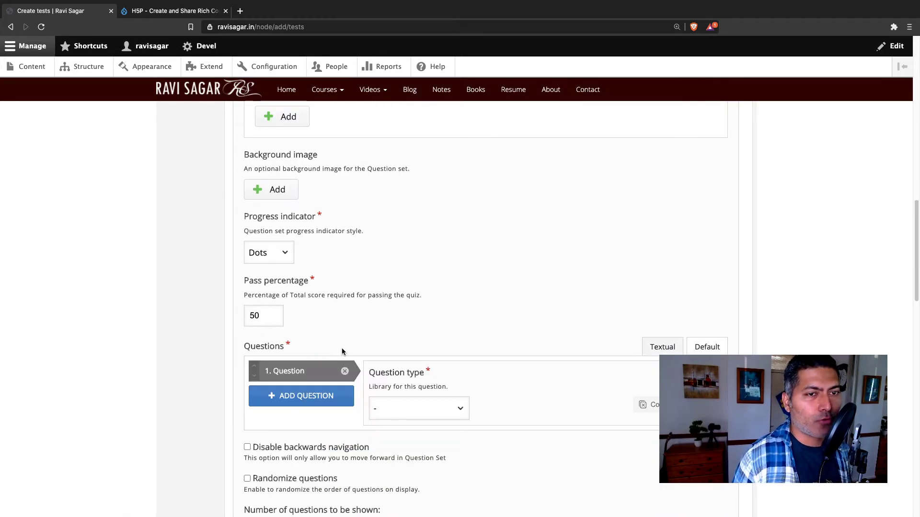
pyautogui.scroll(-1, 317, 316)
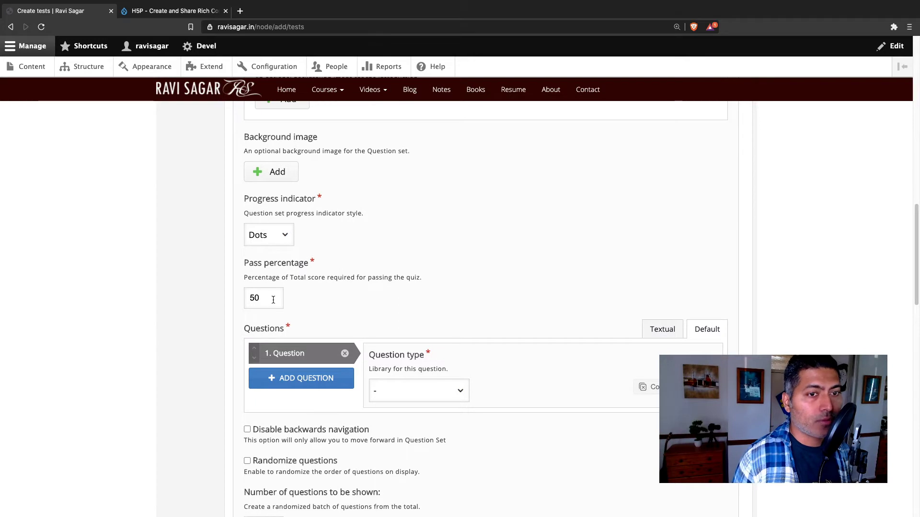
pyautogui.scroll(-2, 267, 299)
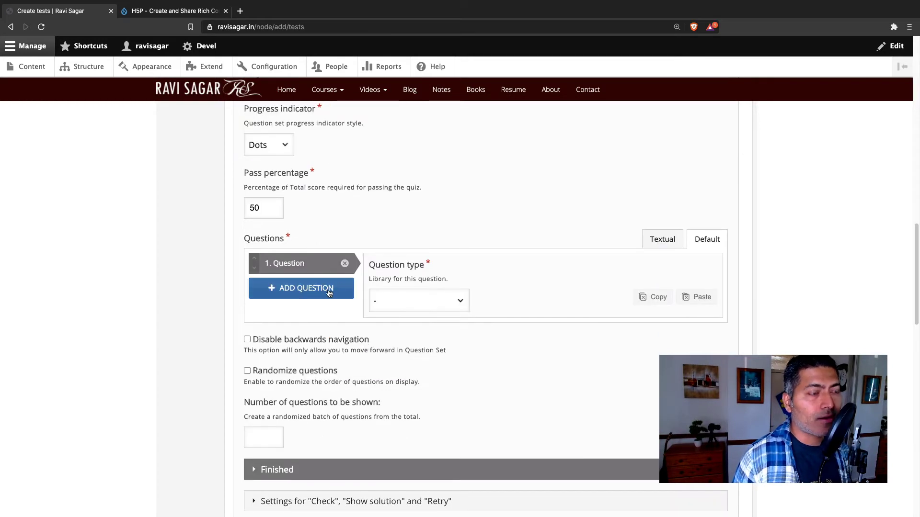
# Make the first question Multiple Choice, titled and worded 'Do you like my channel'
pyautogui.click(454, 307)
pyautogui.click(435, 313)
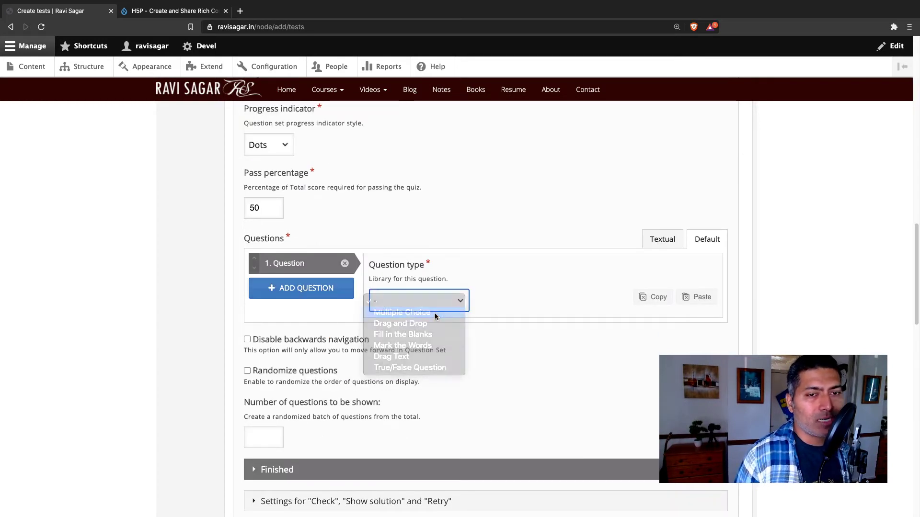
pyautogui.scroll(-2, 434, 357)
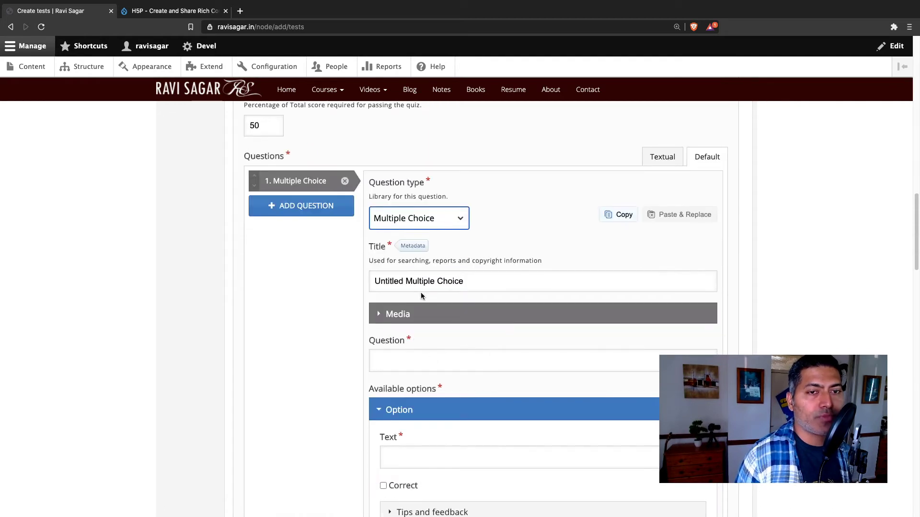
pyautogui.click(417, 284)
pyautogui.tripleClick(417, 284)
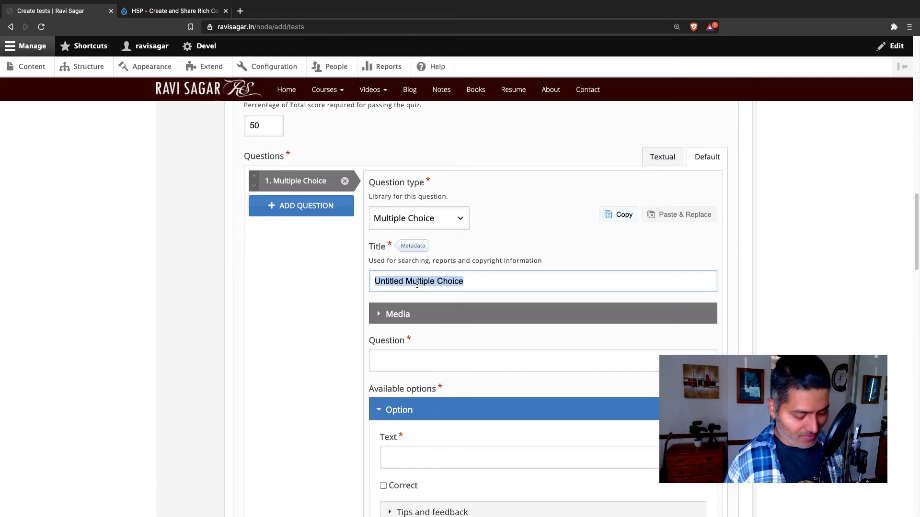
pyautogui.write('Do you ')
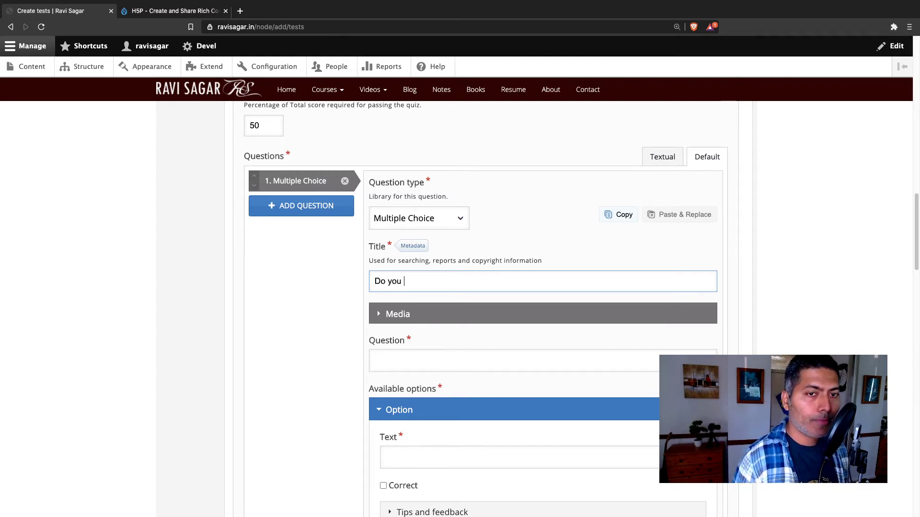
pyautogui.write('like my ')
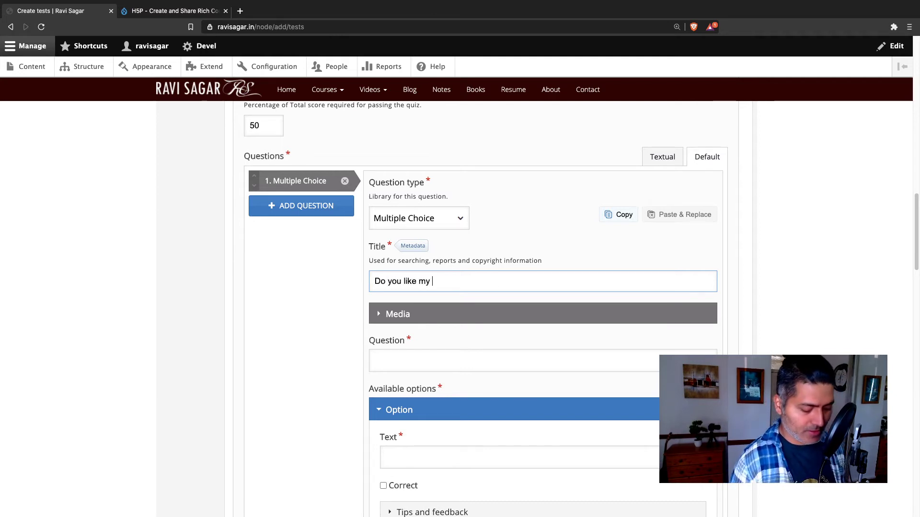
pyautogui.write('channel?')
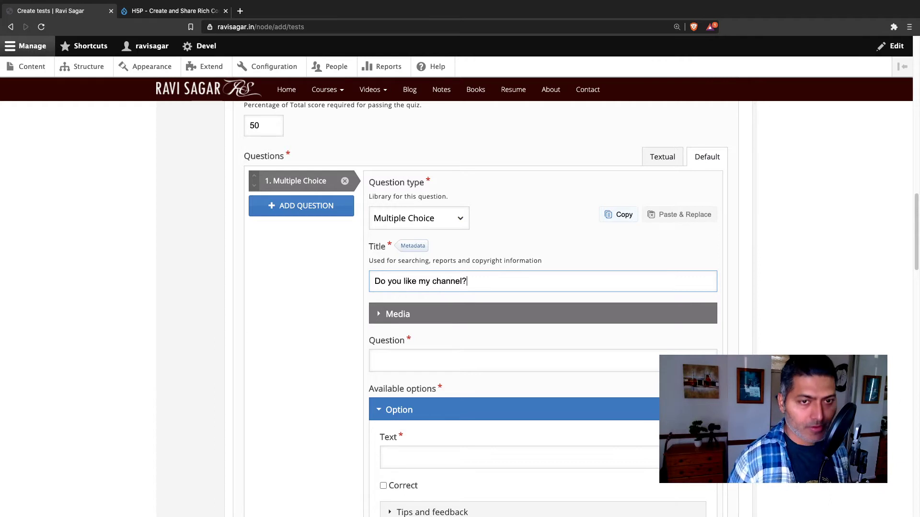
pyautogui.tripleClick(448, 276)
pyautogui.hotkey('ctrl', 'c')
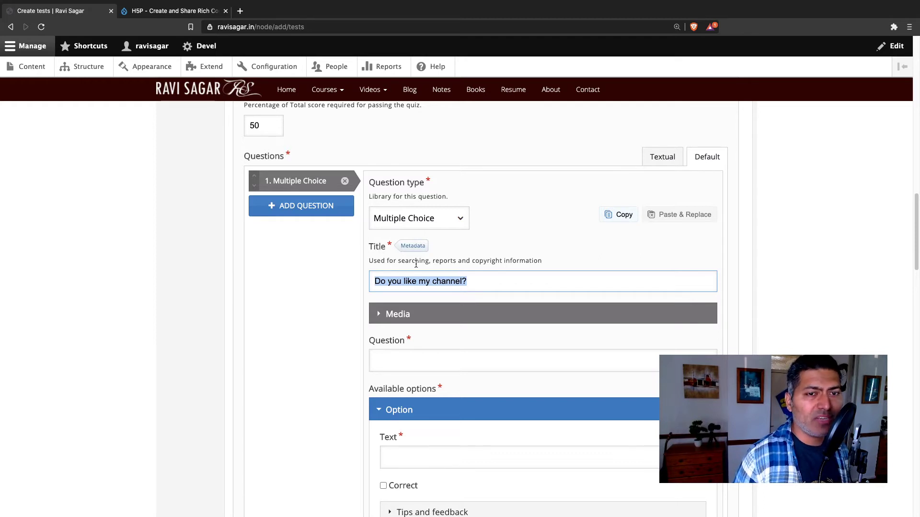
pyautogui.click(410, 362)
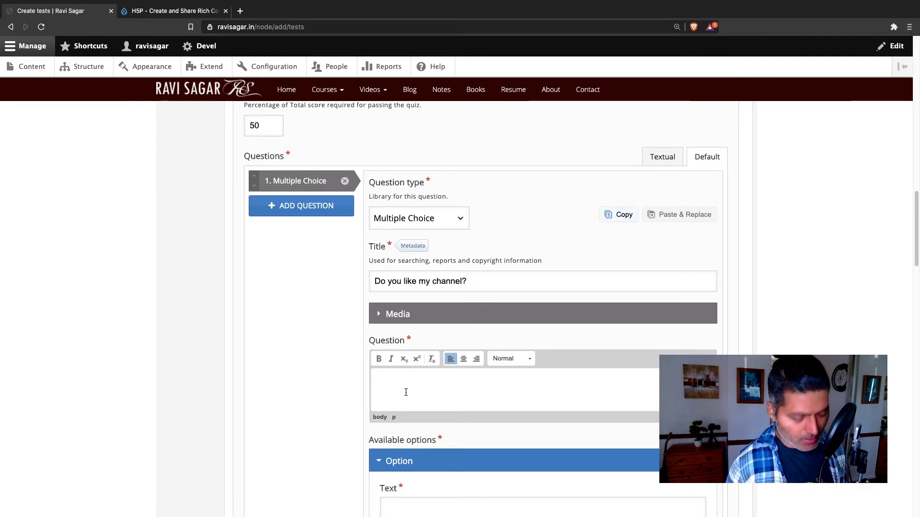
pyautogui.hotkey('ctrl', 'v')
# Add the answer option 'Yes' and mark it correct
pyautogui.scroll(-2, 400, 396)
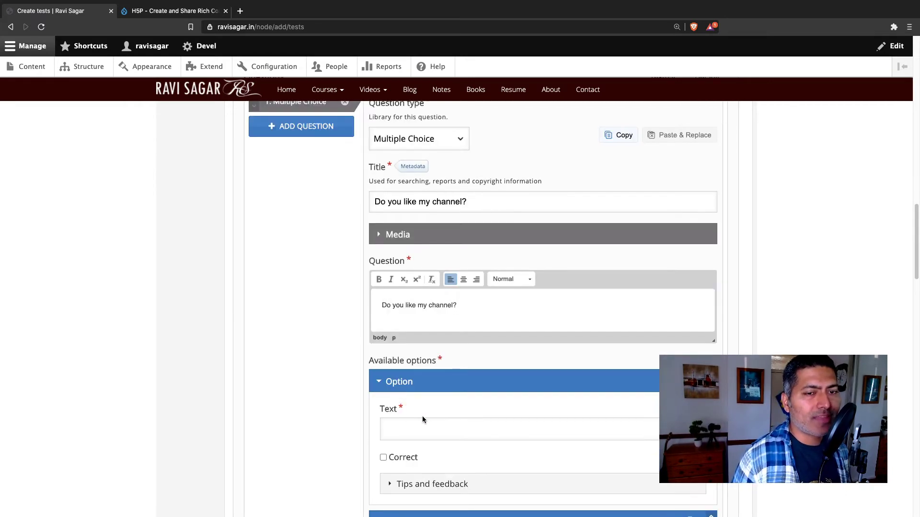
pyautogui.scroll(-4, 423, 419)
pyautogui.click(427, 277)
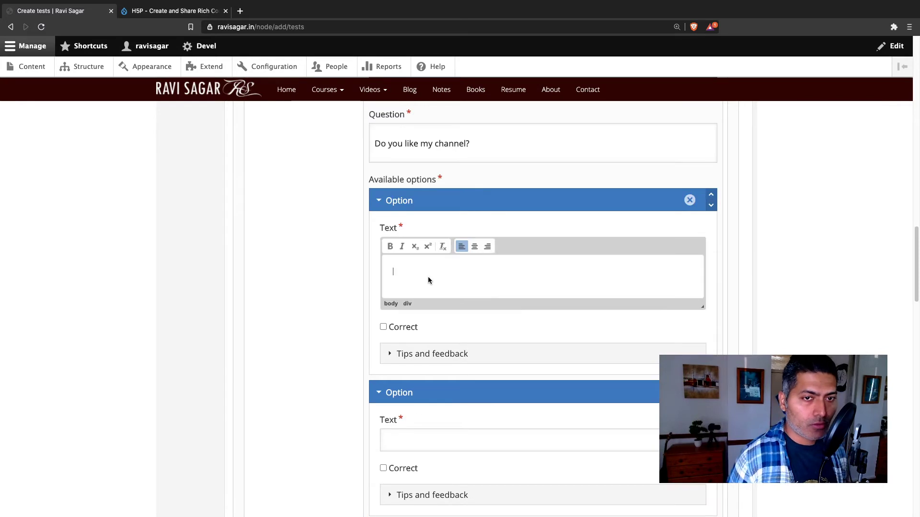
pyautogui.write('Yes')
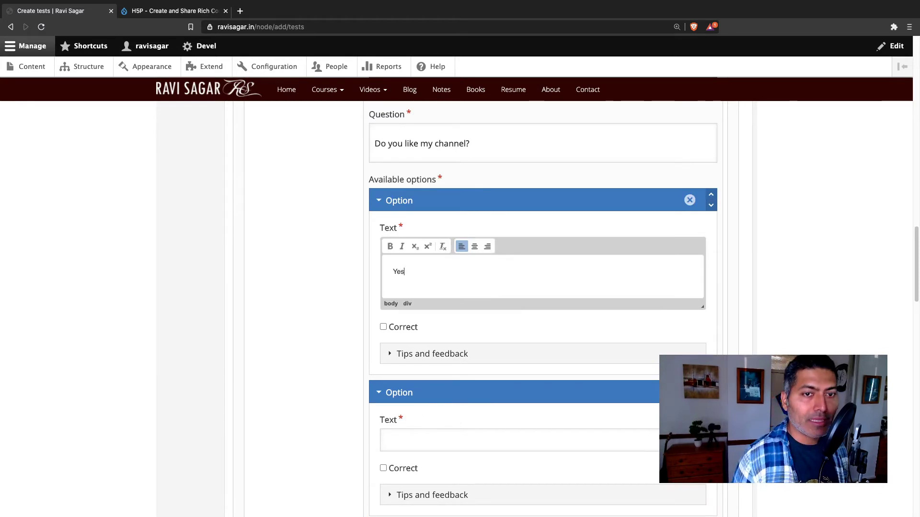
pyautogui.click(384, 327)
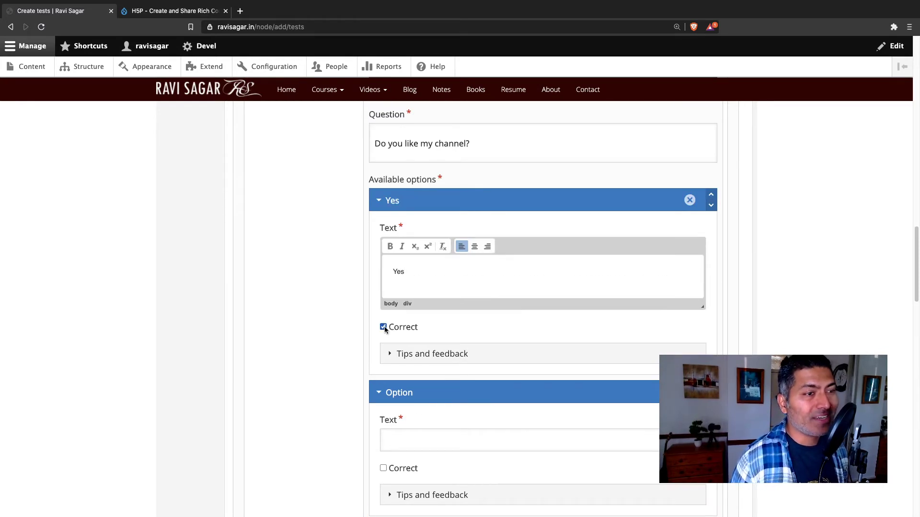
# Enter 'No' as the second option, then delete the extra empty option added after it
pyautogui.scroll(-4, 384, 326)
pyautogui.click(429, 256)
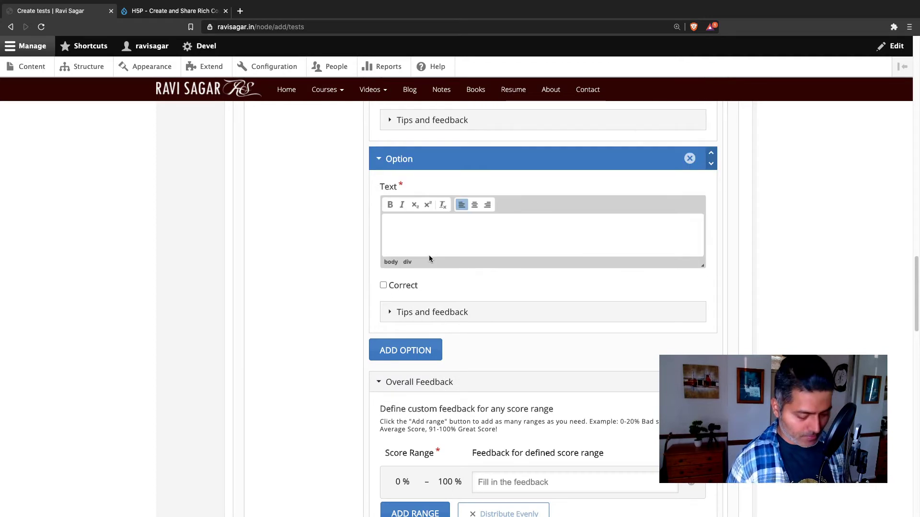
pyautogui.write('No')
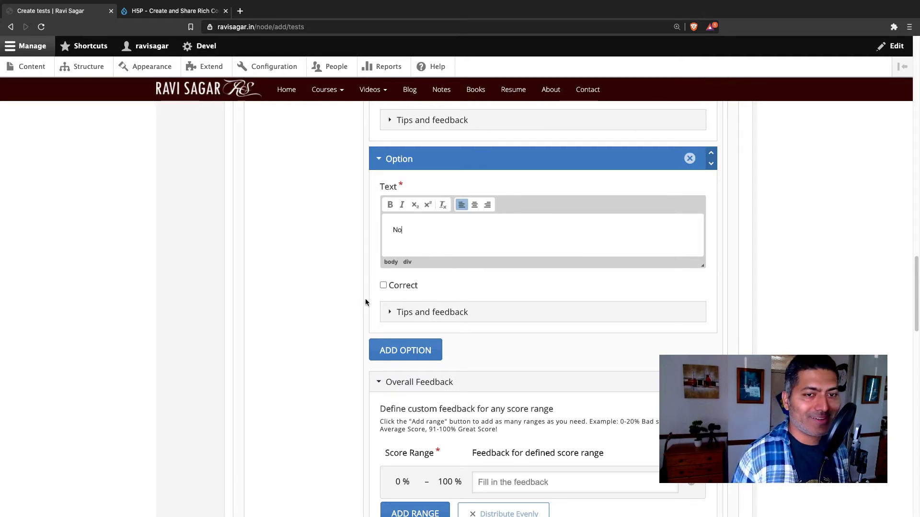
pyautogui.scroll(-1, 365, 303)
pyautogui.scroll(-2, 330, 329)
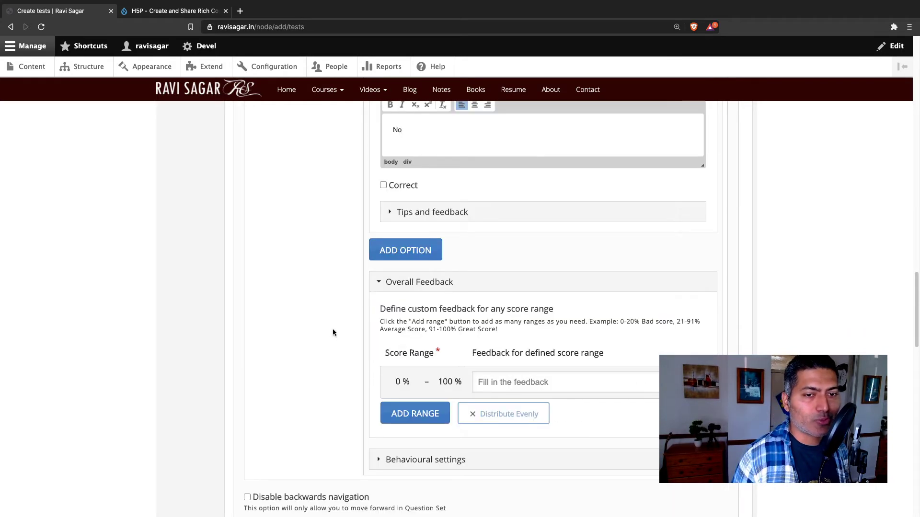
pyautogui.click(398, 257)
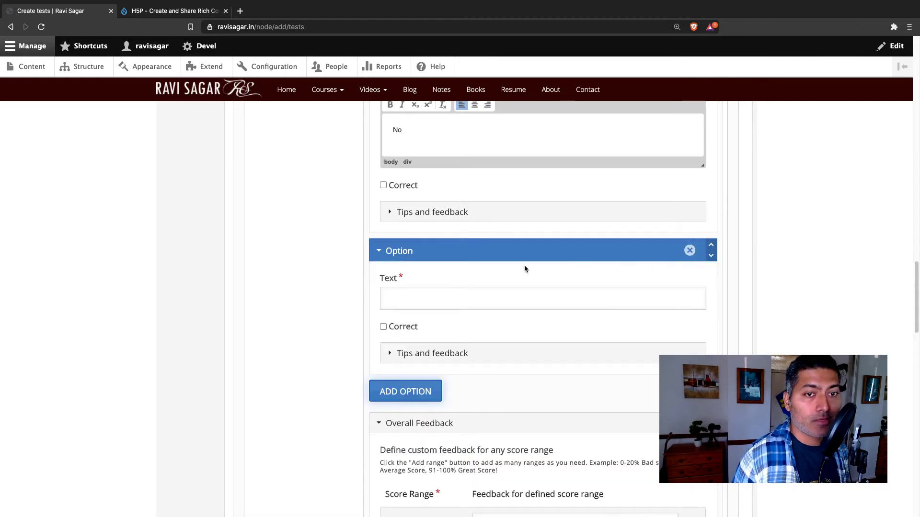
pyautogui.click(689, 251)
pyautogui.click(553, 324)
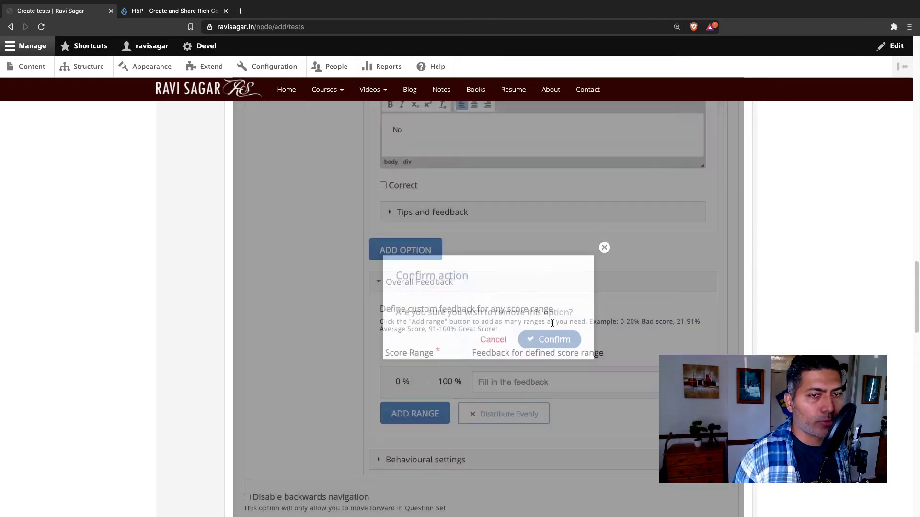
pyautogui.scroll(12, 446, 313)
# Add a second question as a True/False Question titled 'Is my channel good'
pyautogui.click(295, 283)
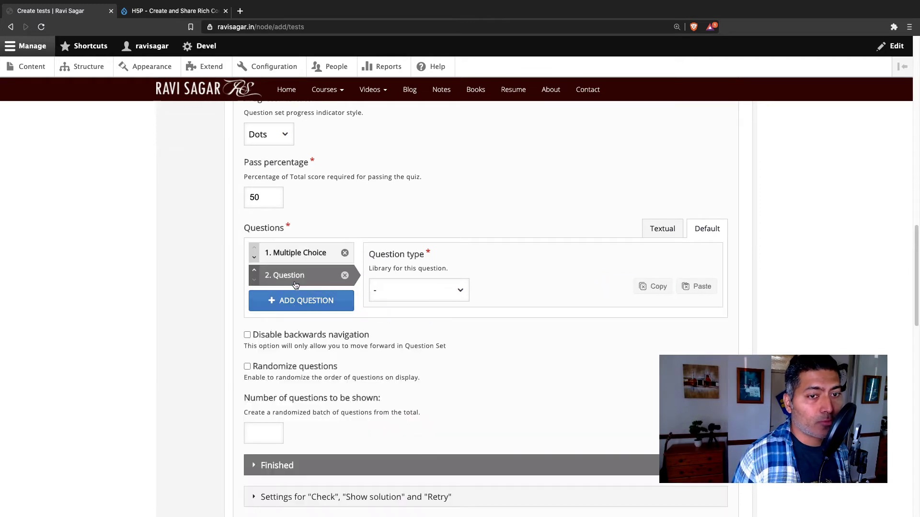
pyautogui.click(449, 289)
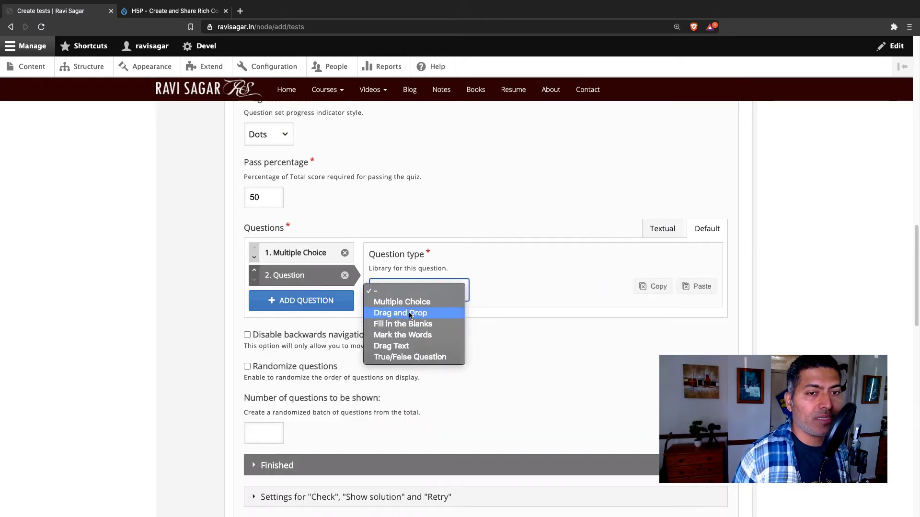
pyautogui.click(410, 357)
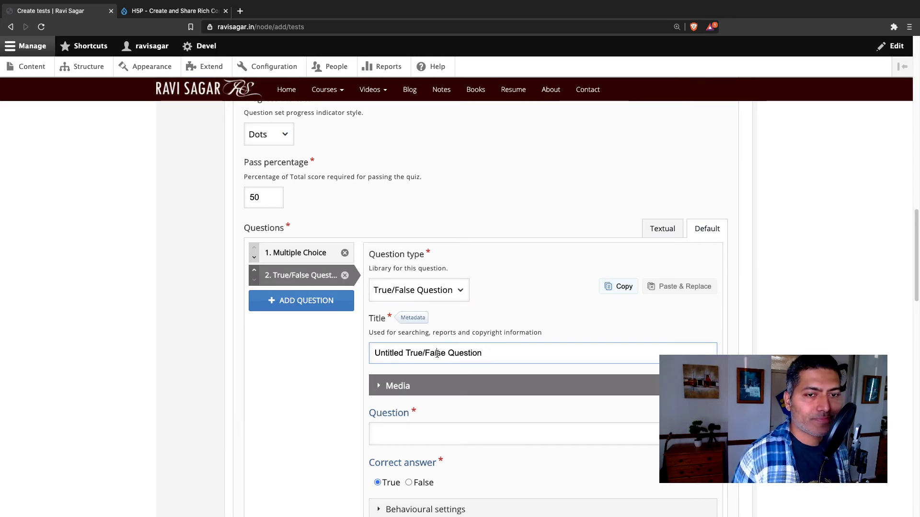
pyautogui.tripleClick(437, 354)
pyautogui.write('Is')
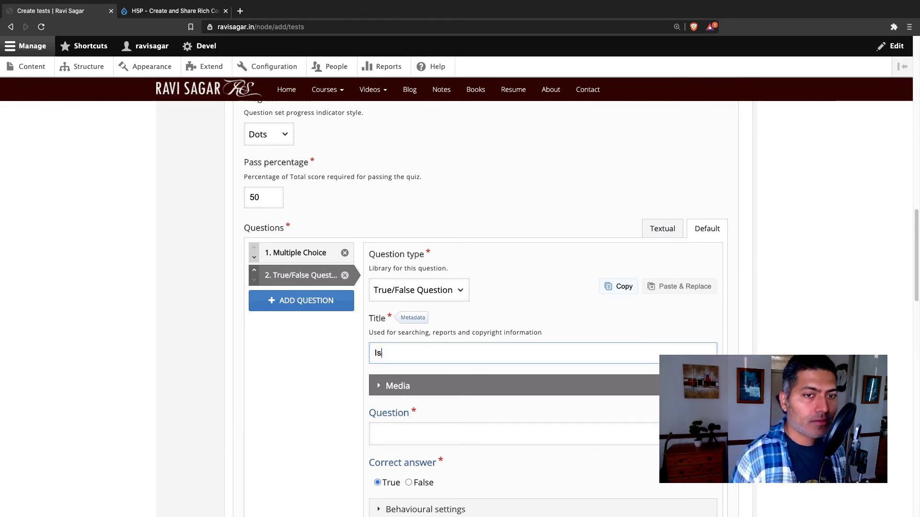
pyautogui.write(' my channe')
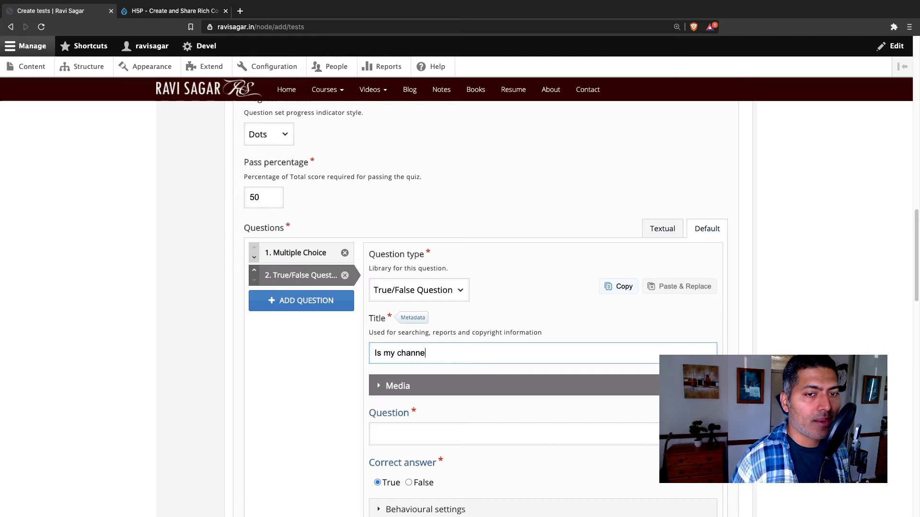
pyautogui.write('l good?')
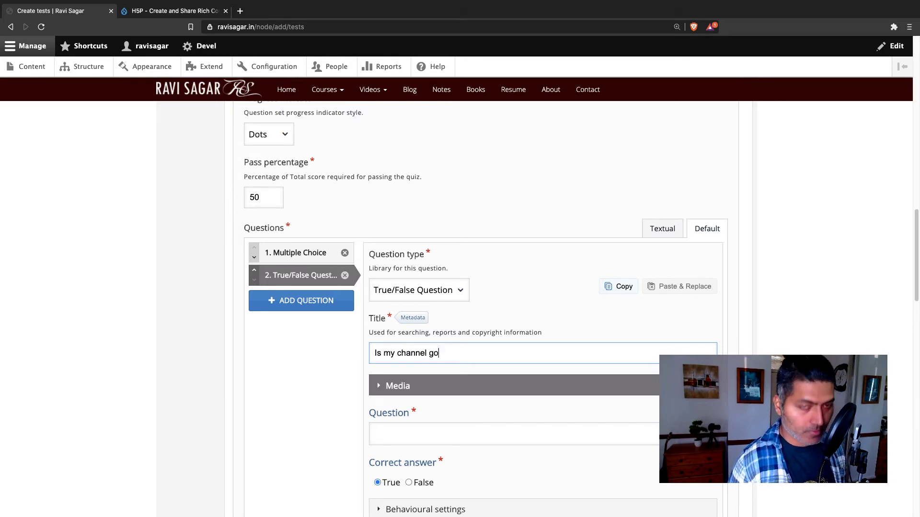
pyautogui.scroll(-2, 391, 359)
pyautogui.click(417, 348)
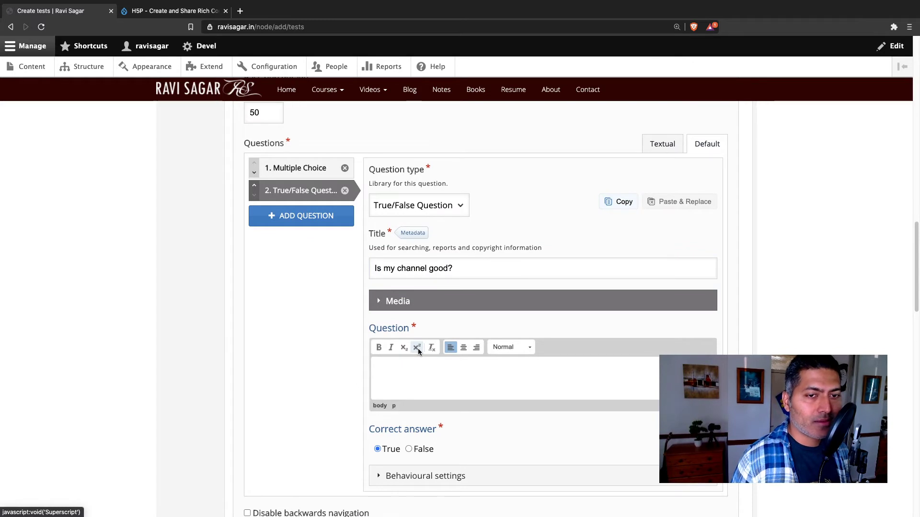
# Retitle it as a statement praising the site owner and paste that statement as the question text
pyautogui.tripleClick(442, 266)
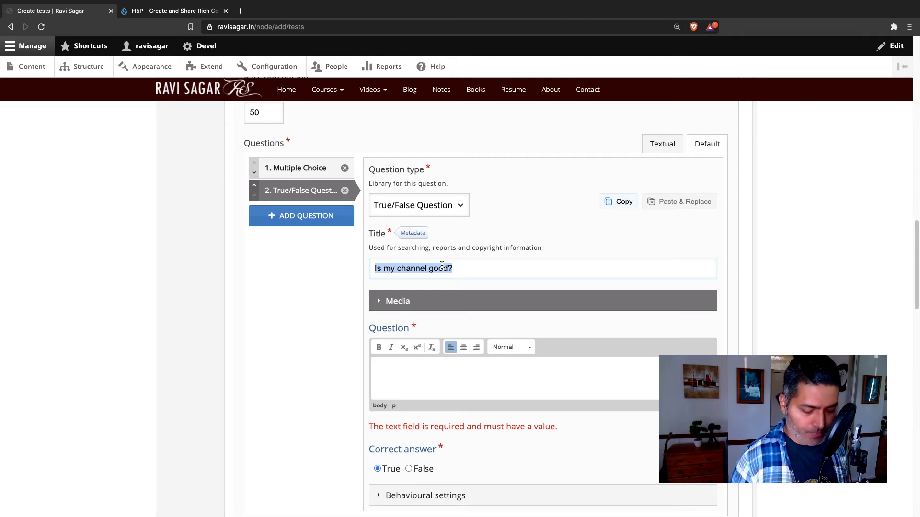
pyautogui.write('Ravi Saga')
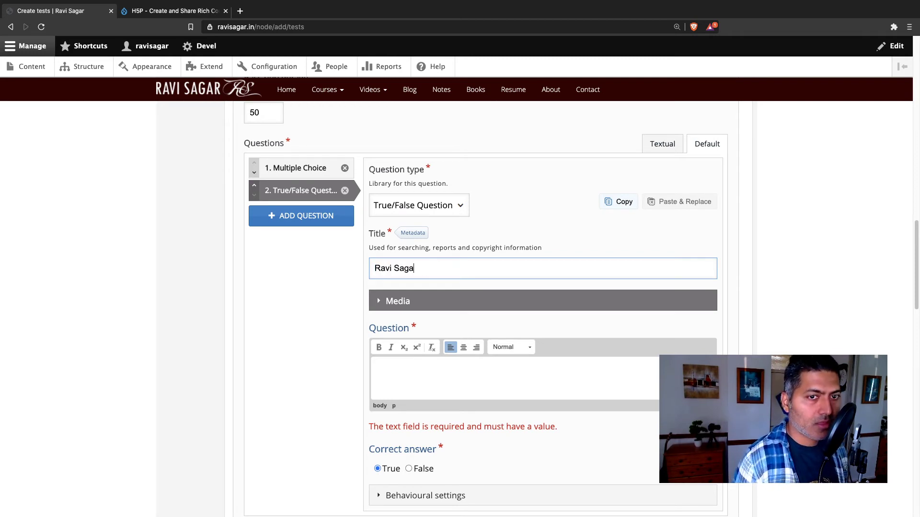
pyautogui.write('r is a n')
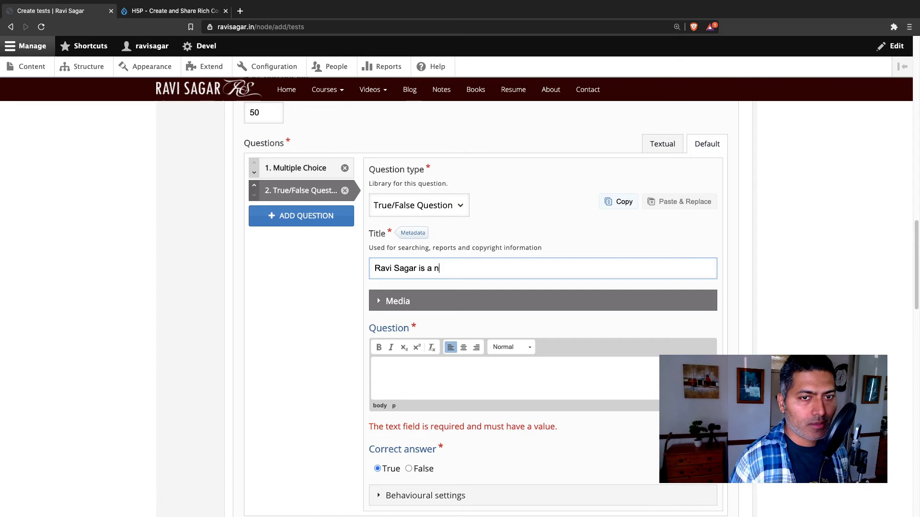
pyautogui.write('ice guy')
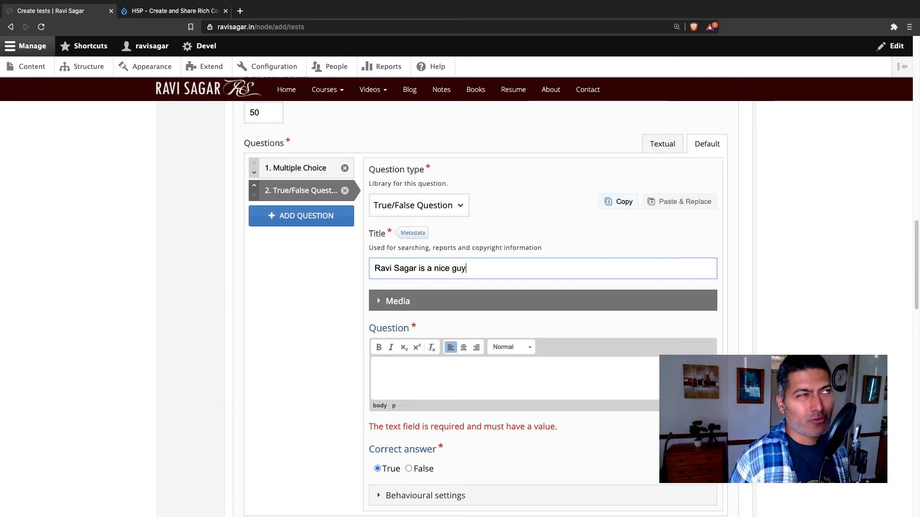
pyautogui.write('.')
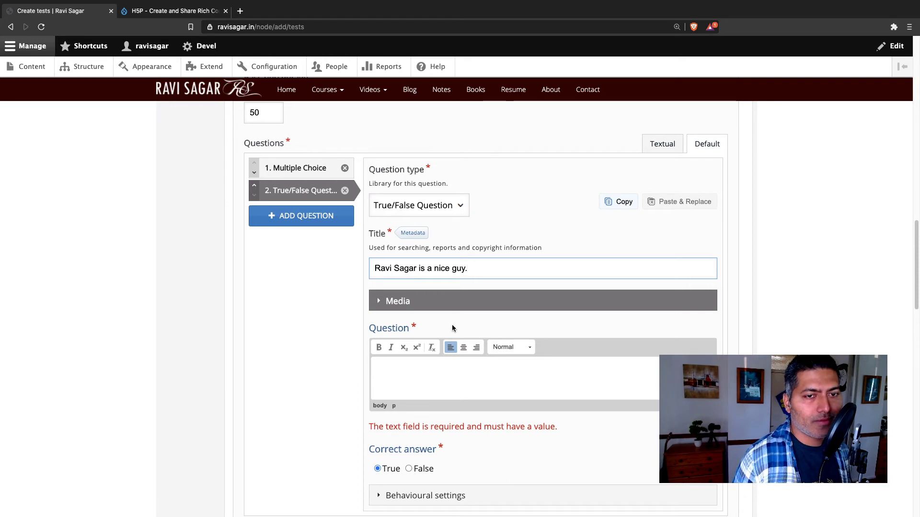
pyautogui.click(438, 373)
pyautogui.write('Ye')
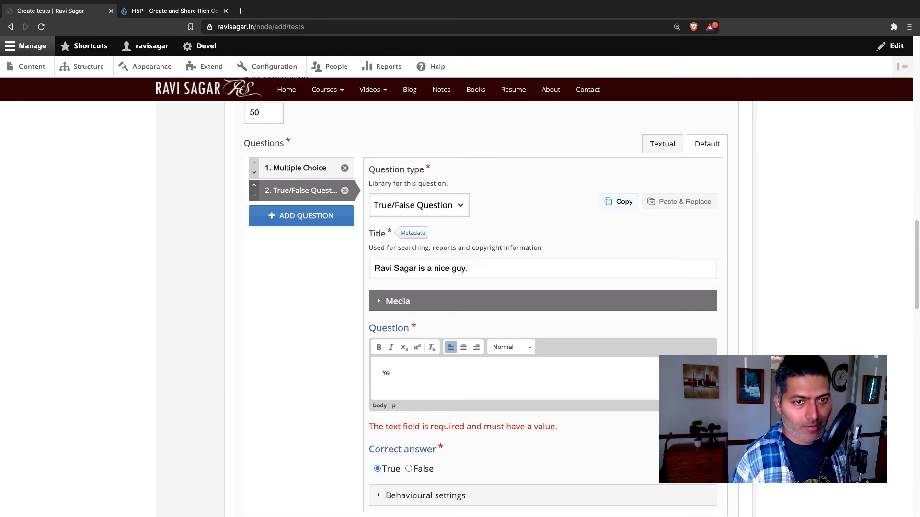
pyautogui.press('BackSpace')
pyautogui.press('BackSpace')
pyautogui.press('BackSpace')
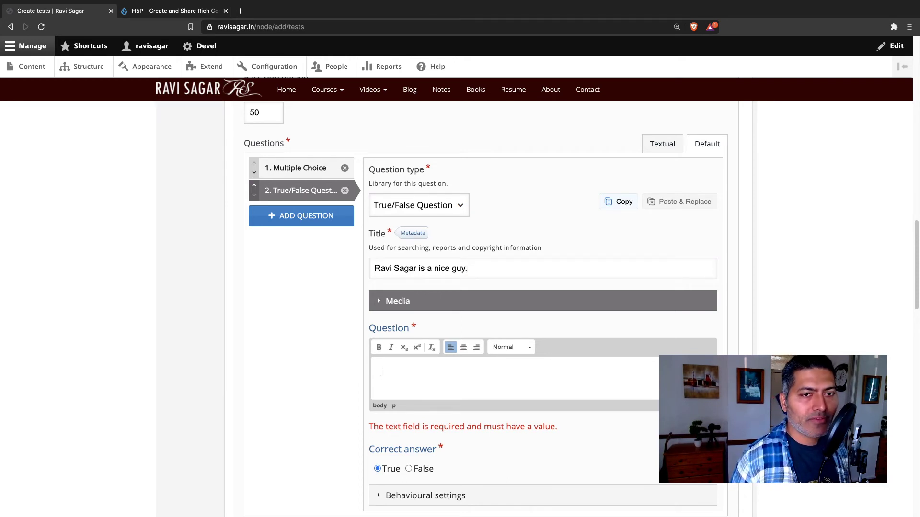
pyautogui.tripleClick(419, 263)
pyautogui.hotkey('ctrl', 'c')
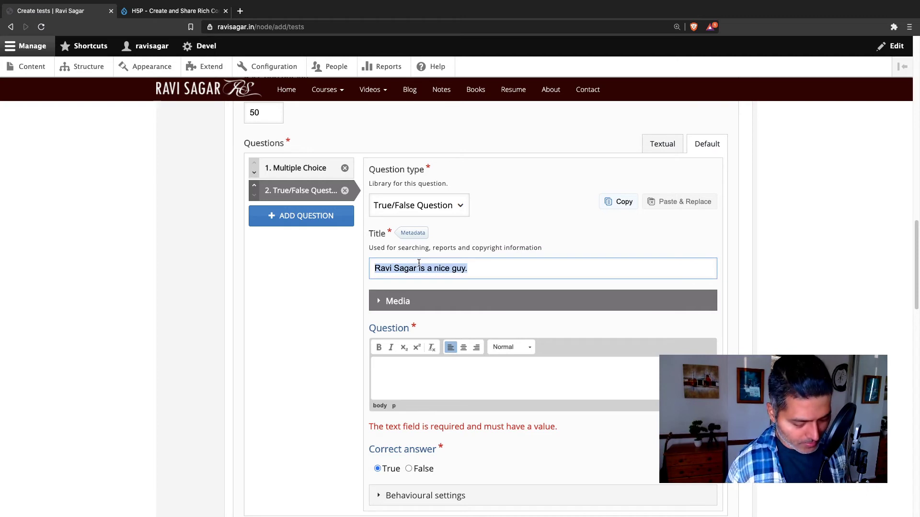
pyautogui.click(399, 379)
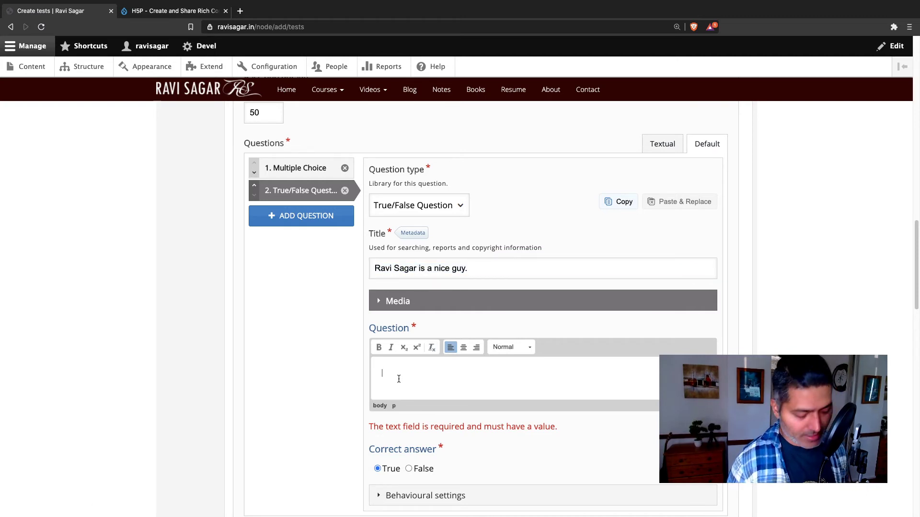
pyautogui.hotkey('ctrl', 'v')
pyautogui.scroll(-2, 398, 379)
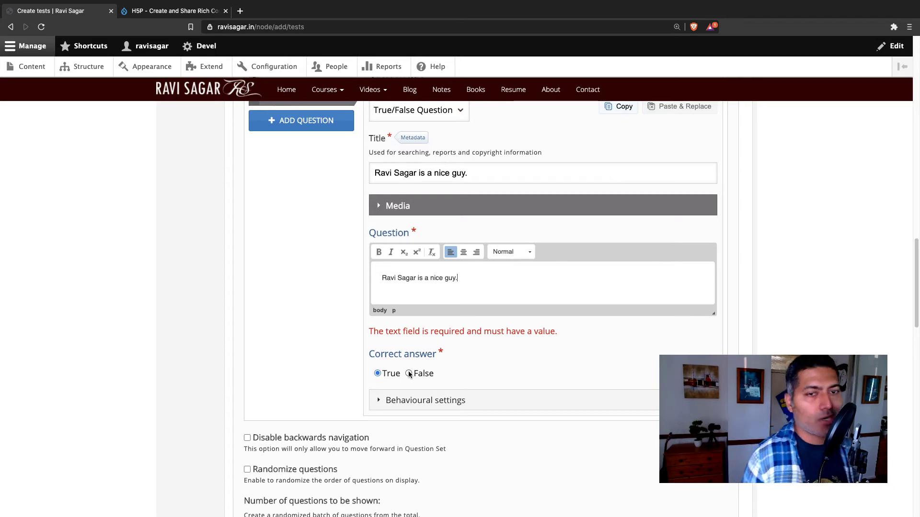
pyautogui.scroll(-7, 398, 379)
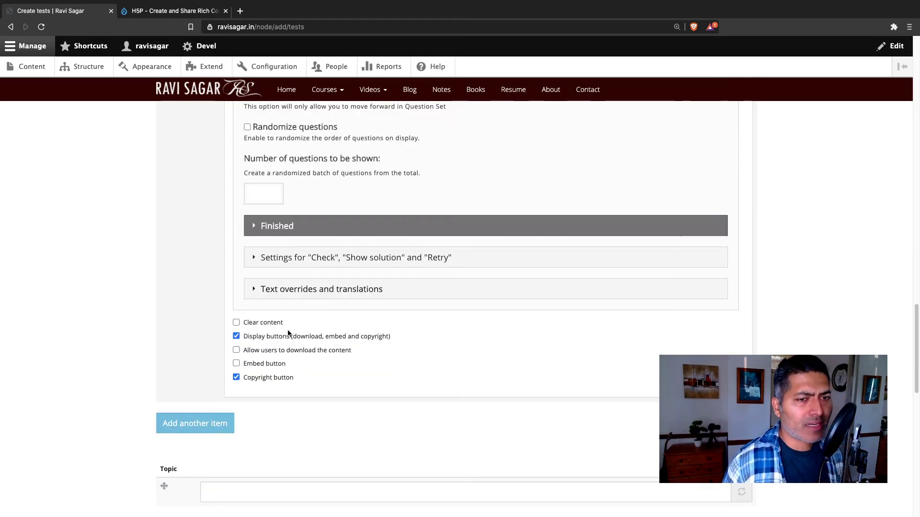
# Enter 'Mock test' as the test's Title and save the new node
pyautogui.scroll(-8, 191, 425)
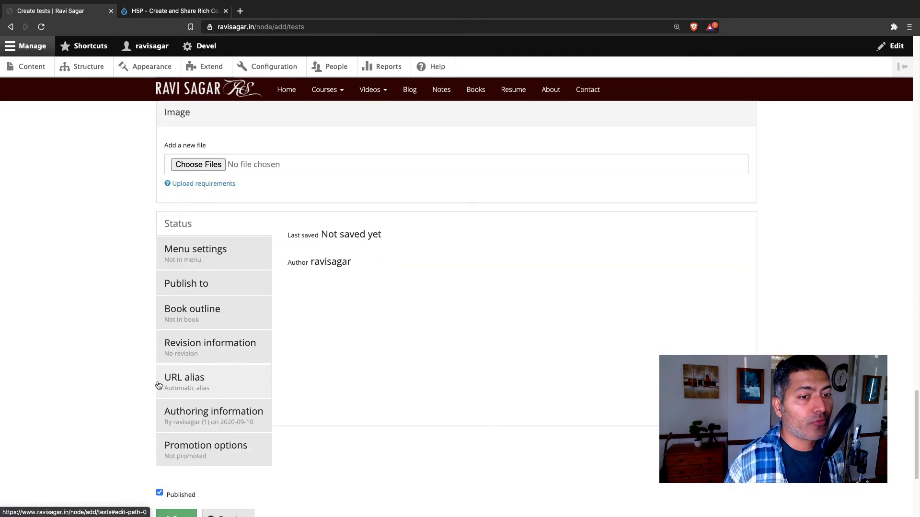
pyautogui.scroll(15, 116, 411)
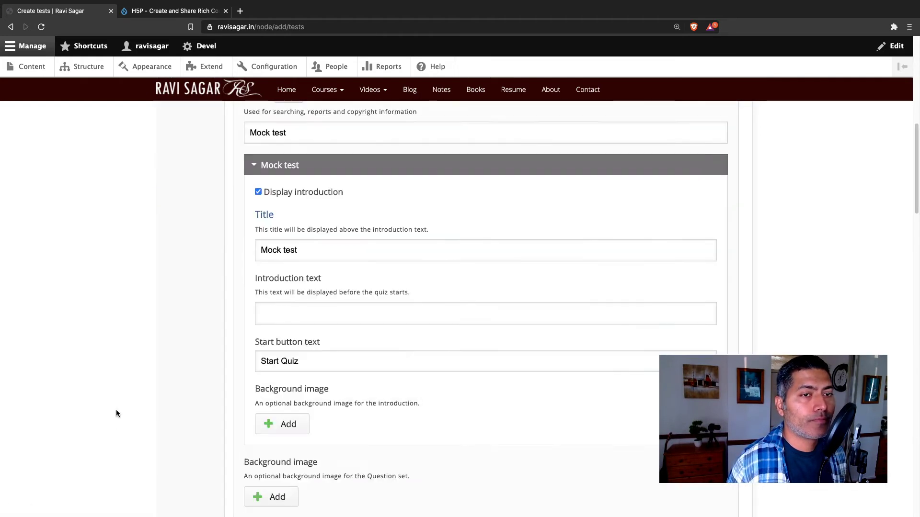
pyautogui.scroll(10, 116, 409)
pyautogui.click(282, 186)
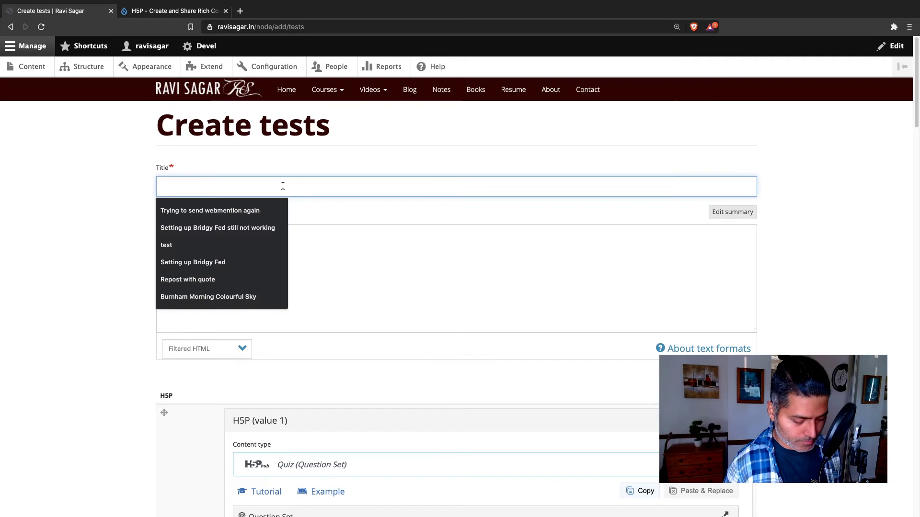
pyautogui.write('Mock test')
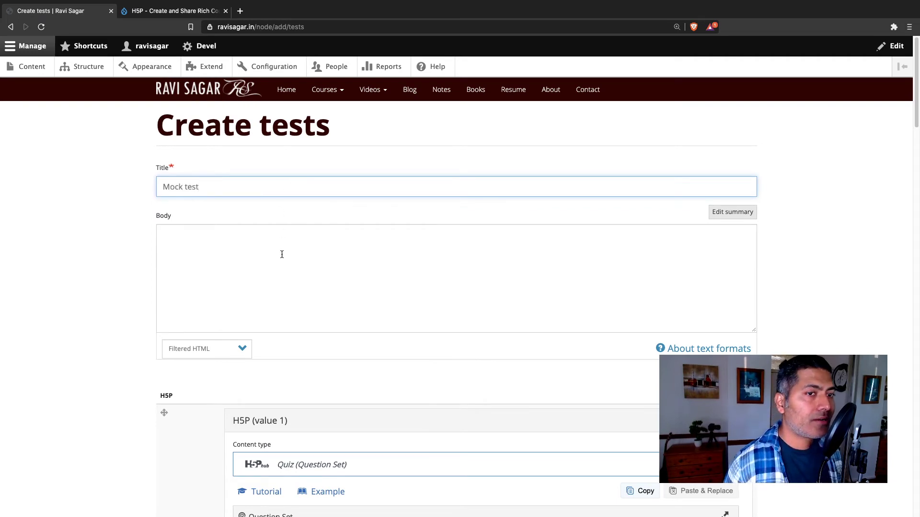
pyautogui.scroll(-20, 282, 254)
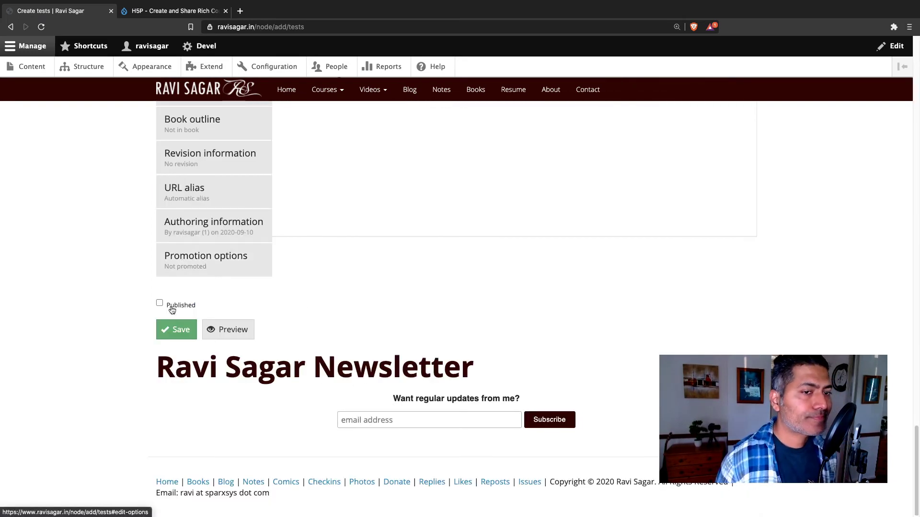
pyautogui.click(178, 330)
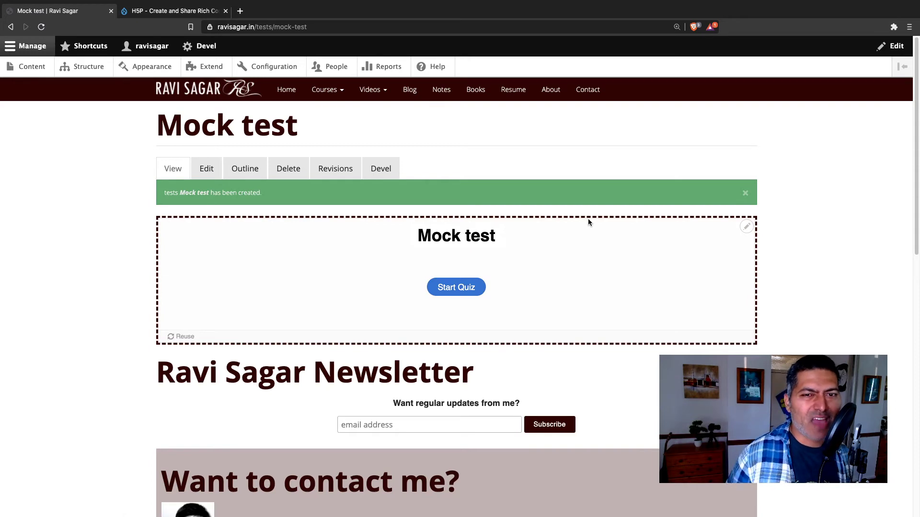
# Play the Mock test quiz answering Yes, then True, and finish with a 2/2 score
pyautogui.click(455, 287)
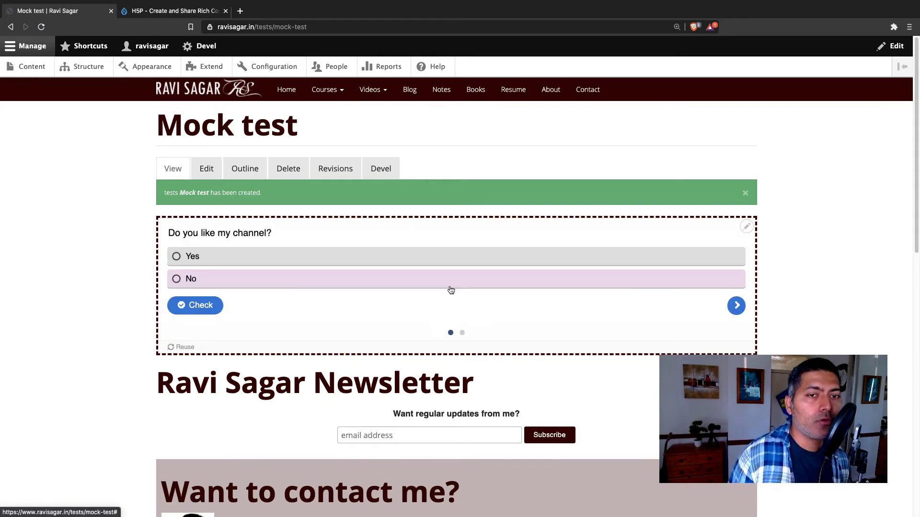
pyautogui.click(198, 263)
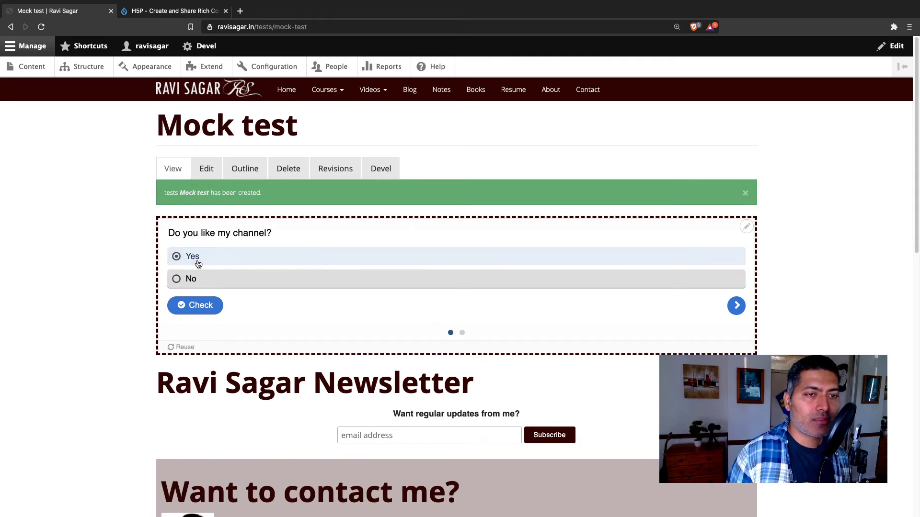
pyautogui.click(736, 305)
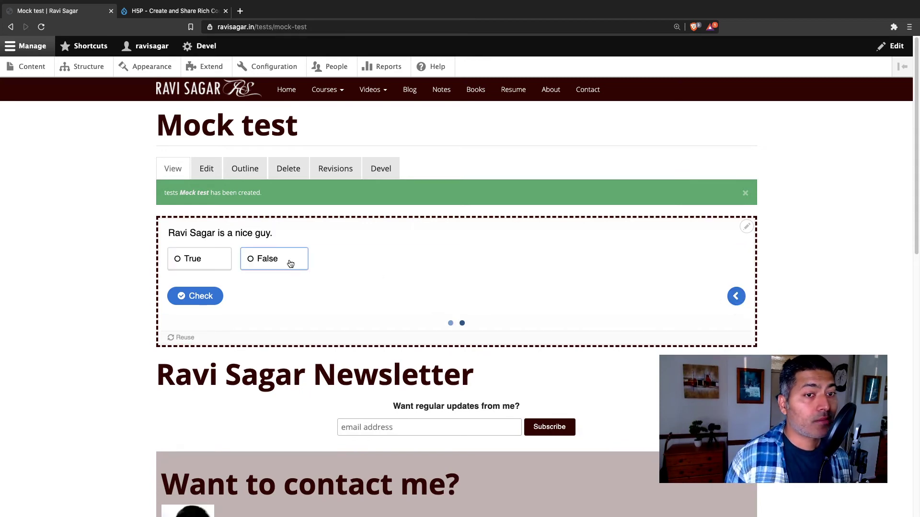
pyautogui.click(216, 263)
pyautogui.click(719, 299)
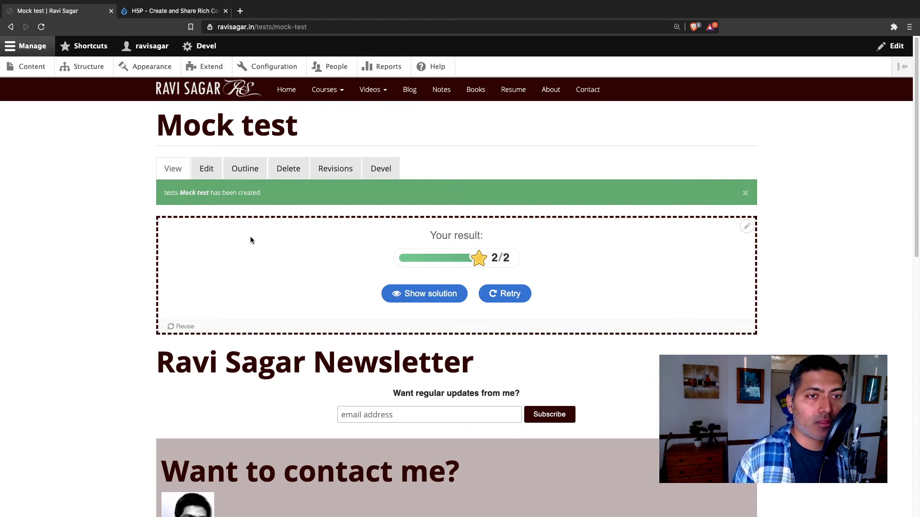
# Go to Structure > Content types and open Manage fields for the tests content type
pyautogui.click(84, 68)
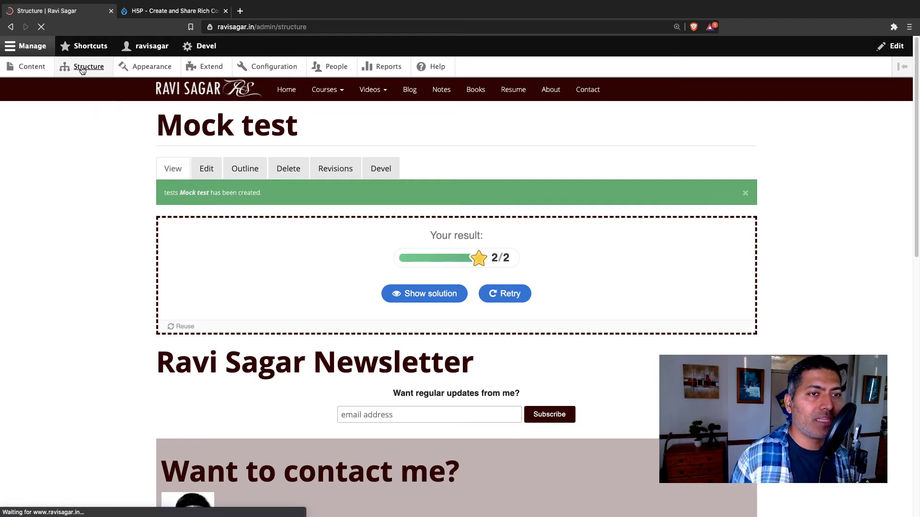
pyautogui.scroll(-8, 266, 258)
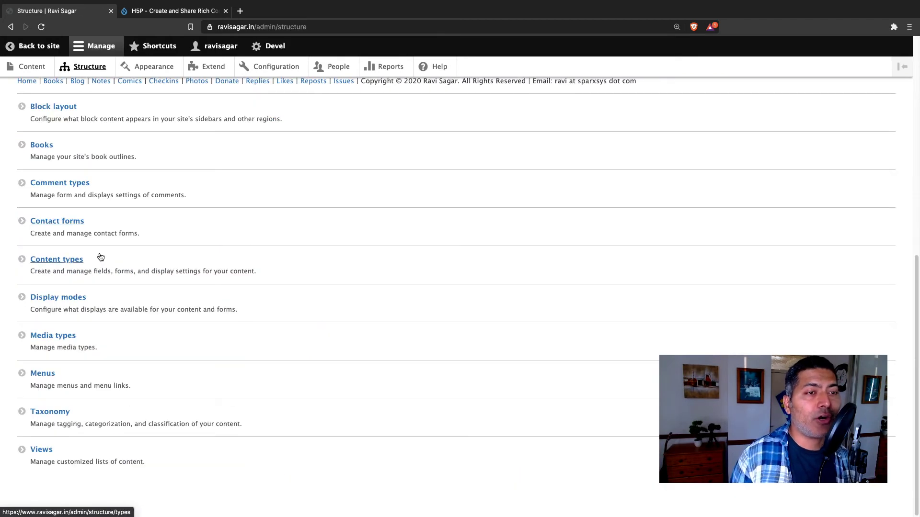
pyautogui.click(63, 262)
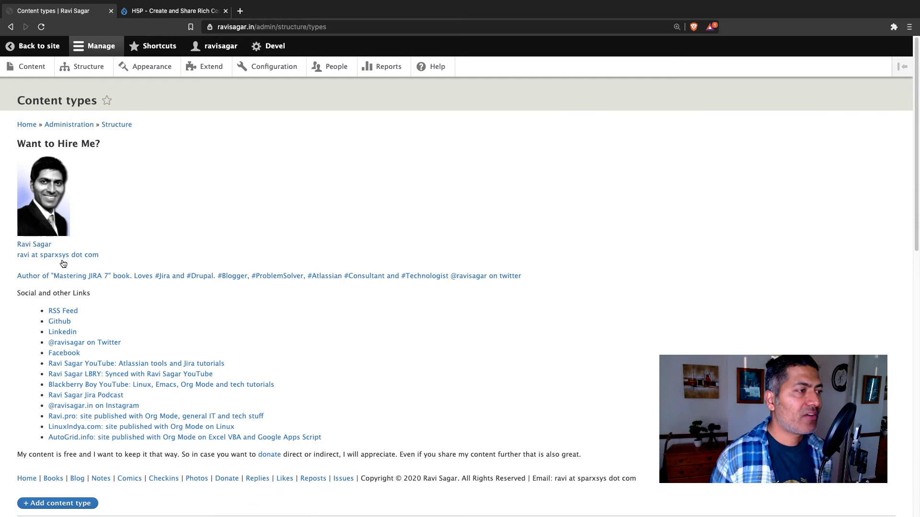
pyautogui.scroll(-10, 265, 309)
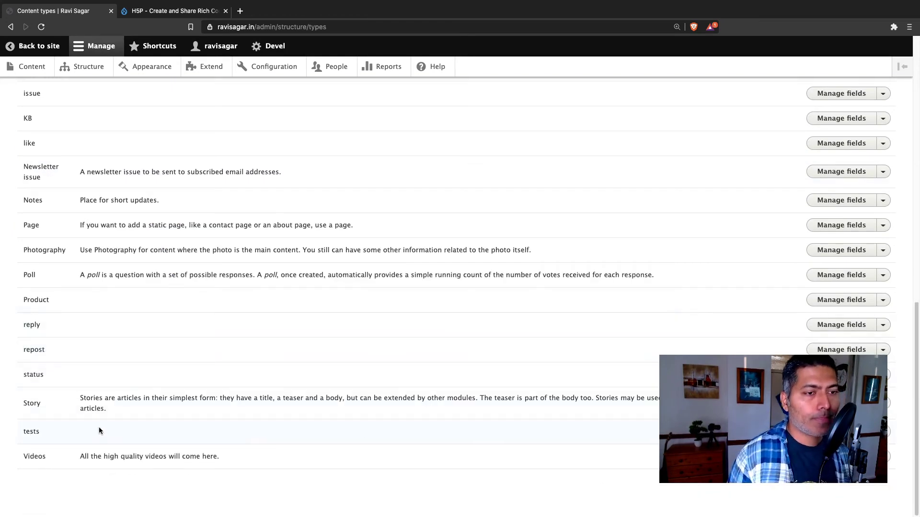
pyautogui.click(883, 432)
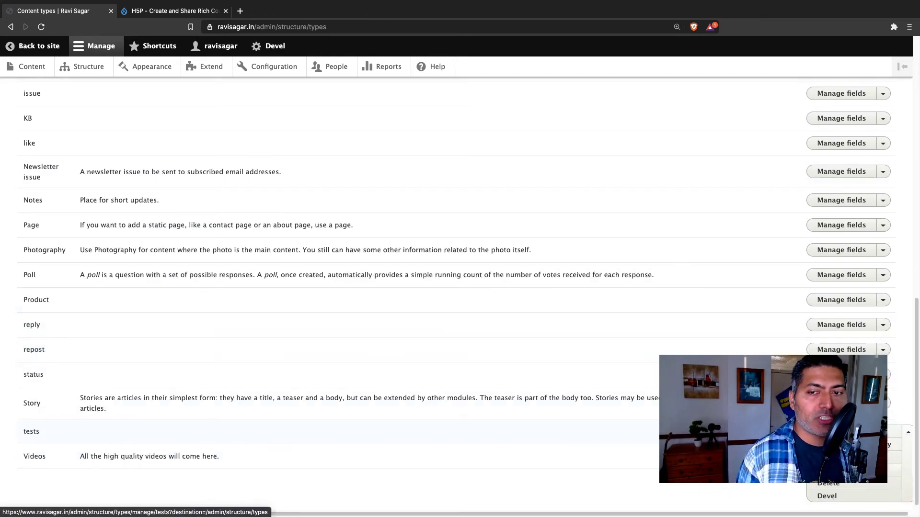
pyautogui.click(841, 431)
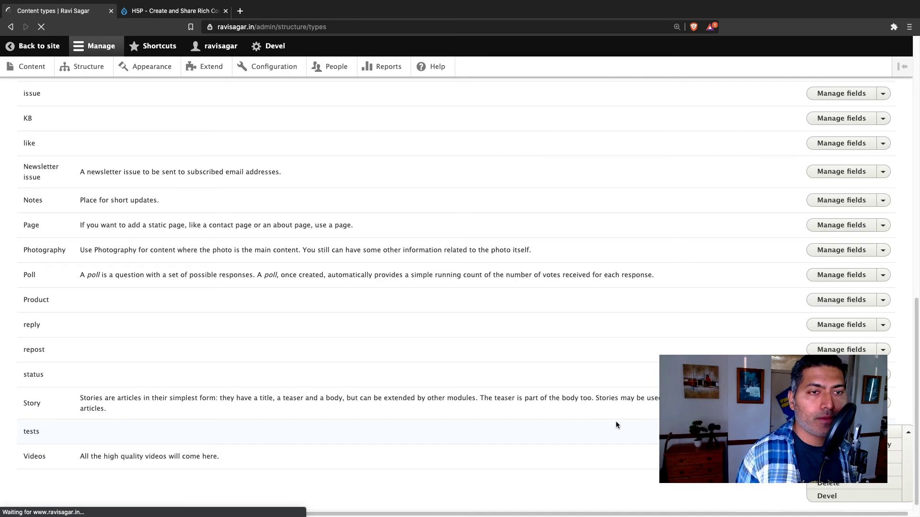
# Inspect the H5P field's edit and storage settings, then return to the tests field list
pyautogui.scroll(-3, 297, 310)
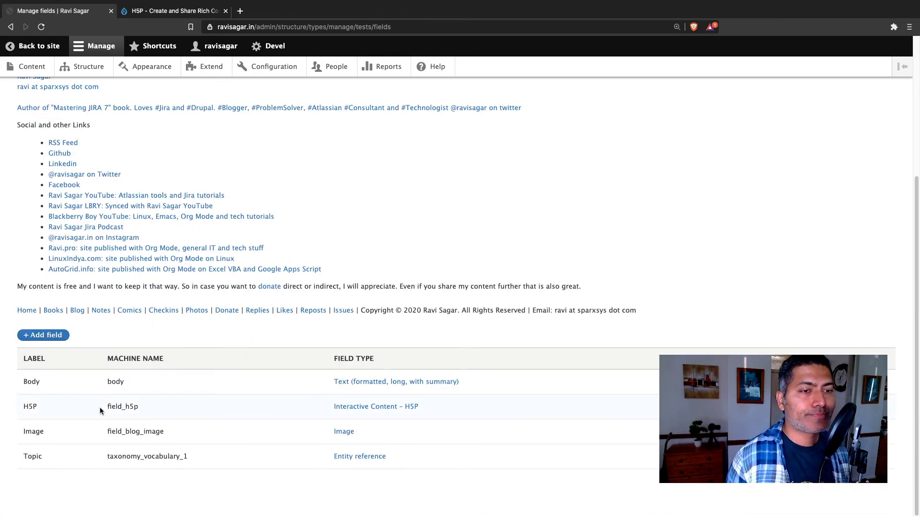
pyautogui.doubleClick(32, 406)
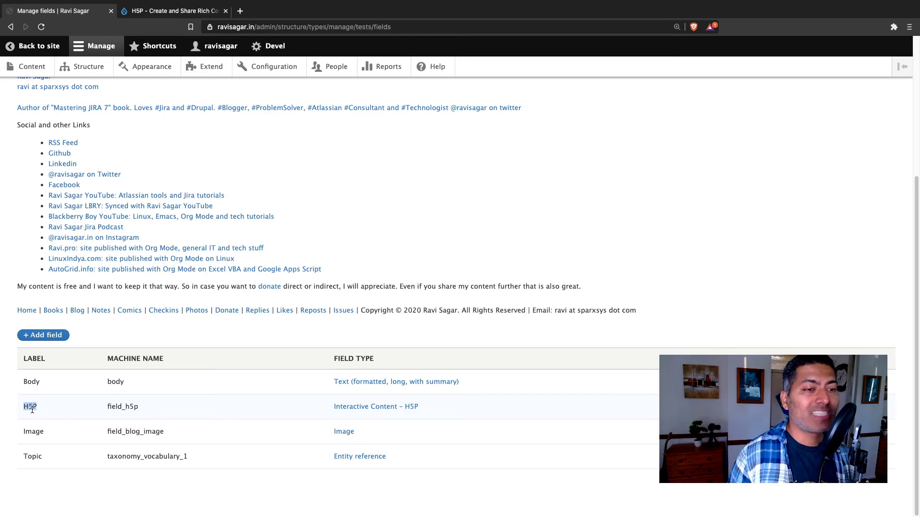
pyautogui.click(850, 407)
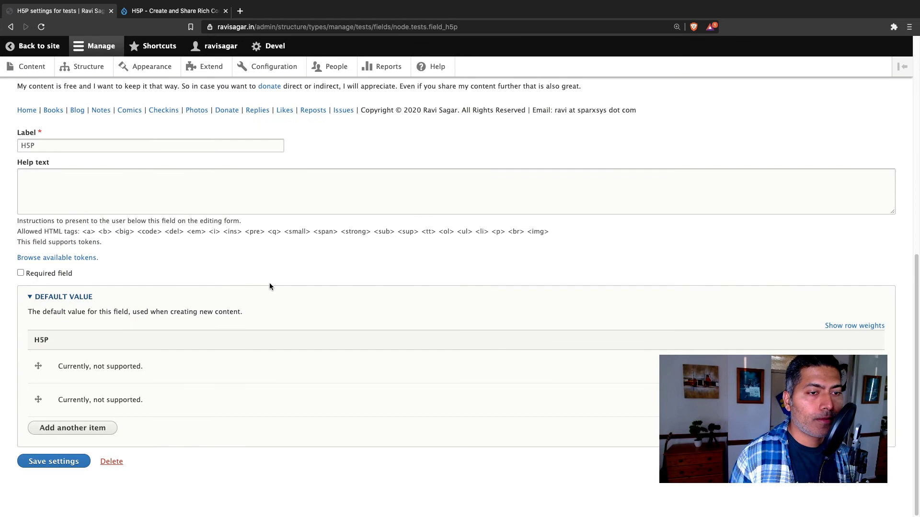
pyautogui.scroll(10, 187, 320)
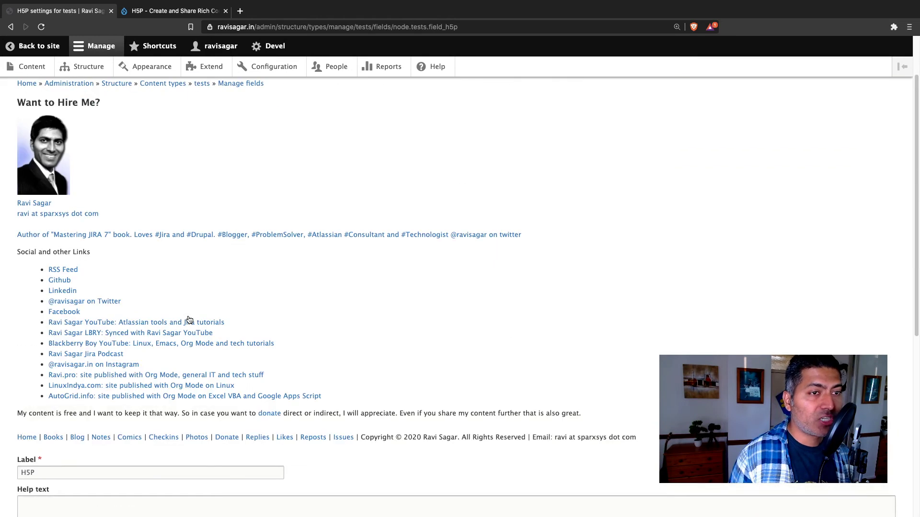
pyautogui.click(93, 129)
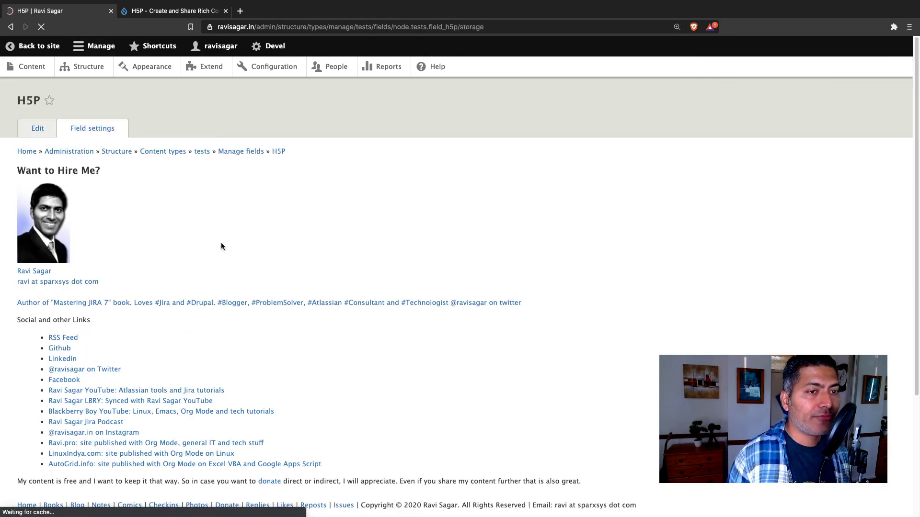
pyautogui.scroll(-4, 221, 242)
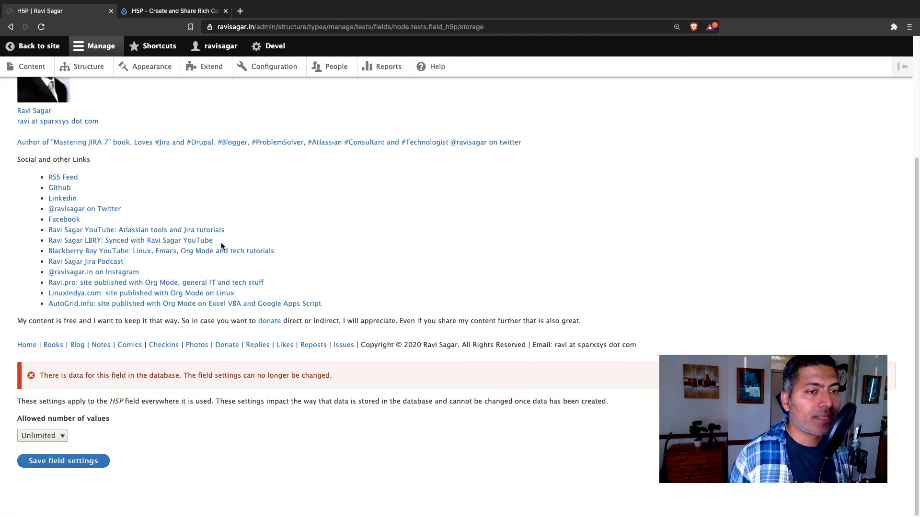
pyautogui.click(10, 27)
pyautogui.click(10, 28)
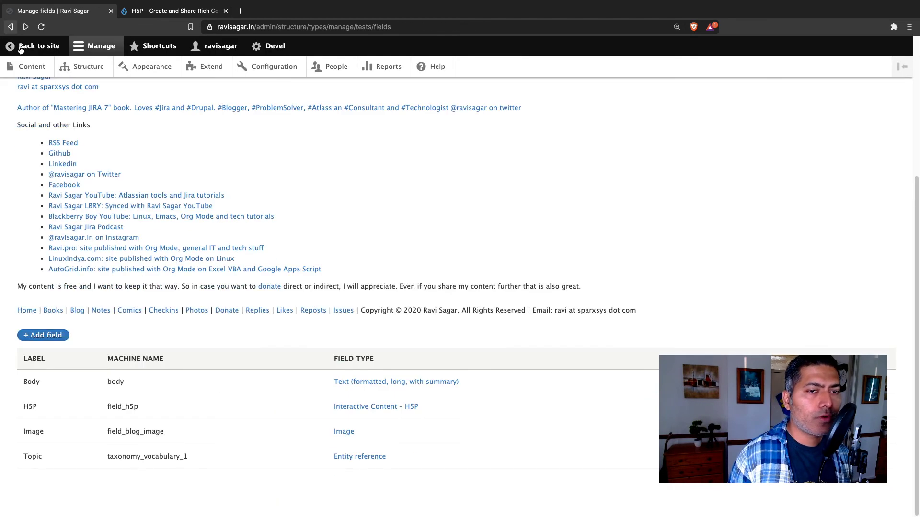
pyautogui.scroll(4, 231, 329)
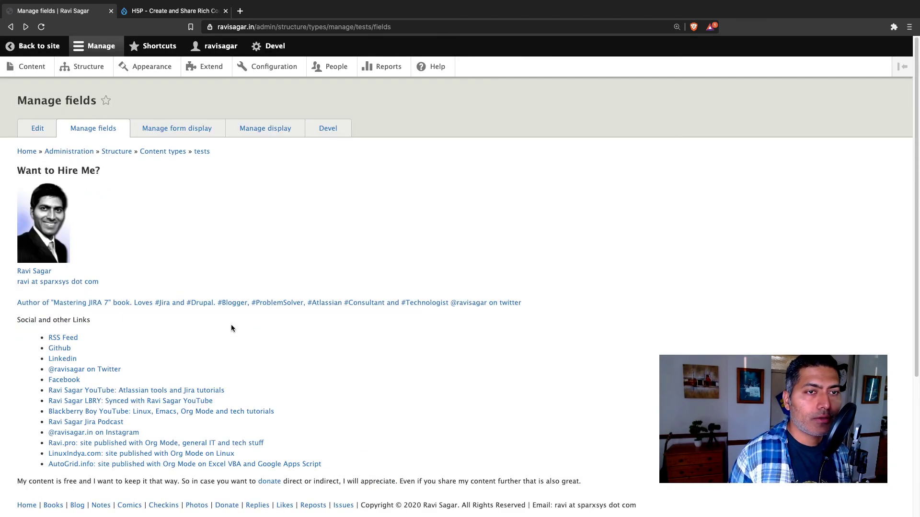
# In the tests content type's form display, keep H5P Editor as the H5P field's widget
pyautogui.click(179, 129)
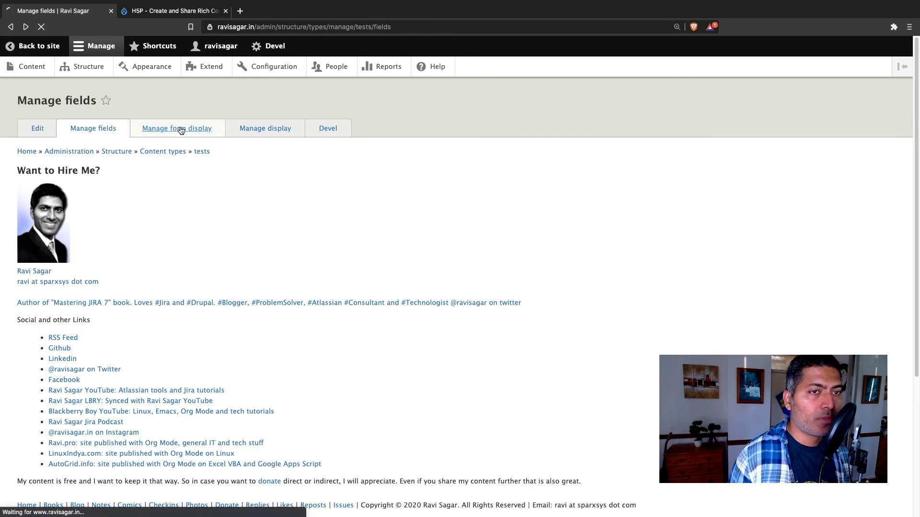
pyautogui.scroll(-10, 260, 280)
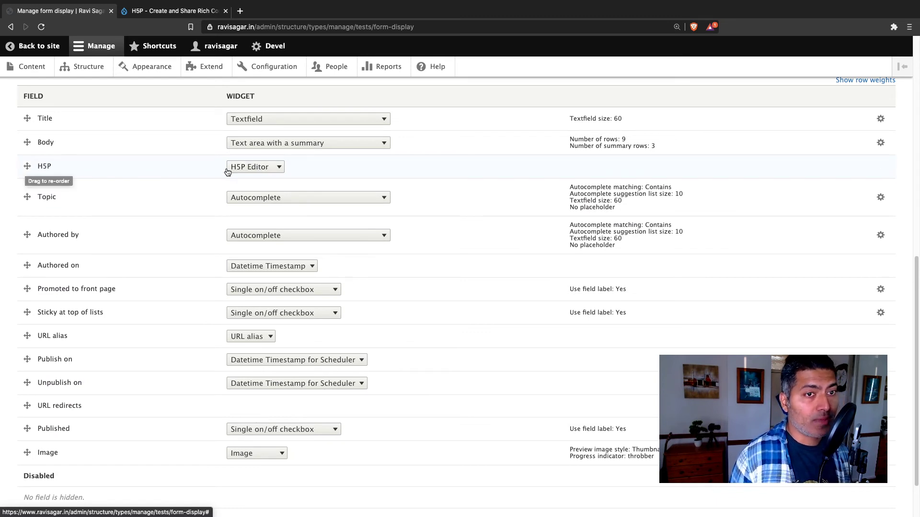
pyautogui.click(278, 167)
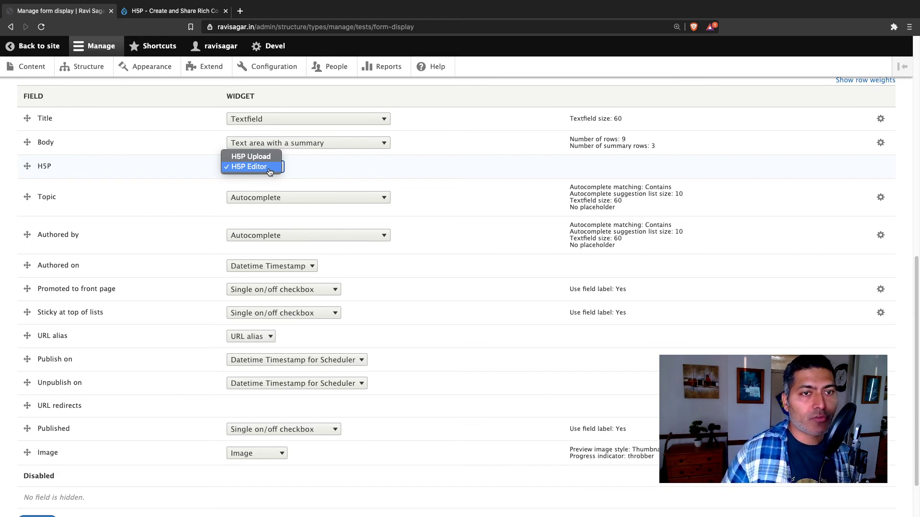
pyautogui.click(459, 121)
# Go to the tests content type's Manage display page, Default view mode
pyautogui.scroll(7, 457, 119)
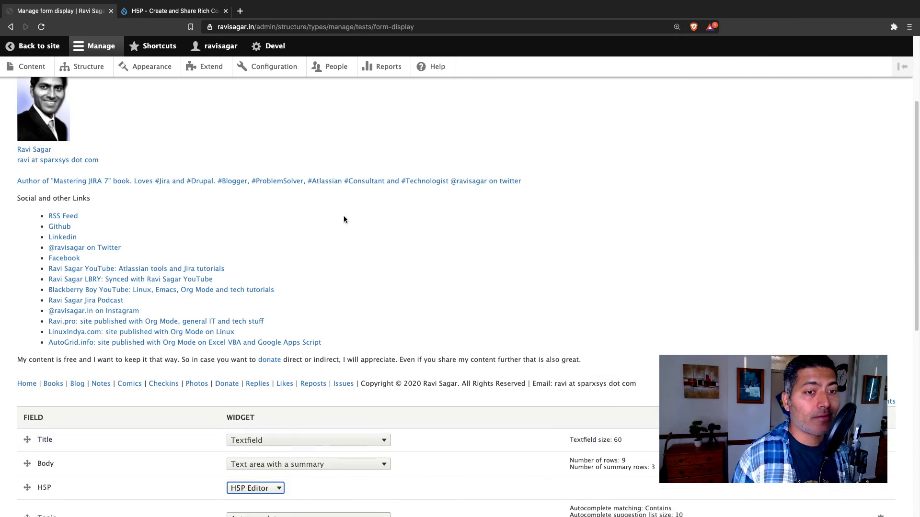
pyautogui.scroll(3, 344, 216)
pyautogui.click(273, 129)
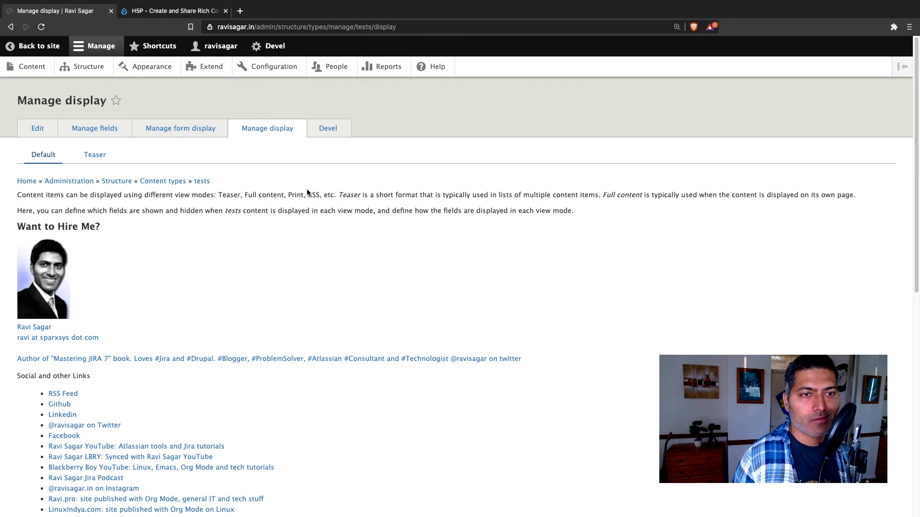
pyautogui.scroll(-5, 312, 197)
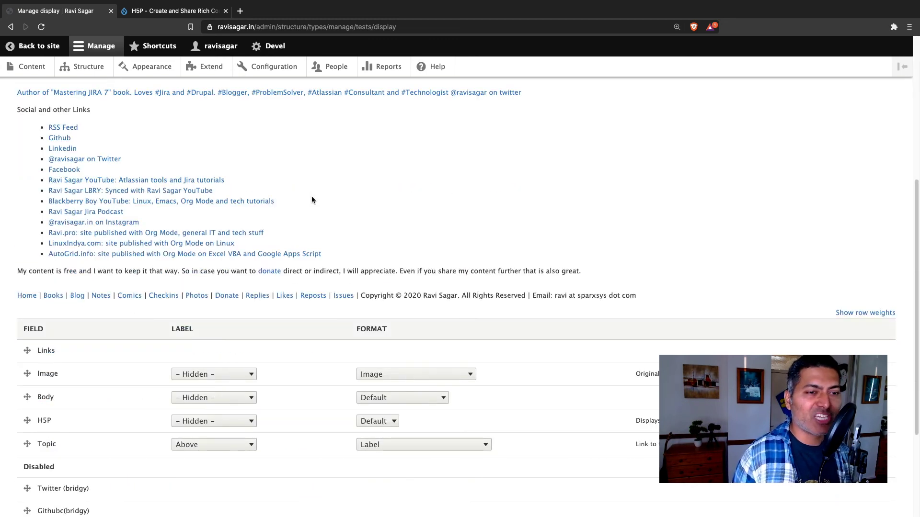
pyautogui.scroll(-3, 311, 200)
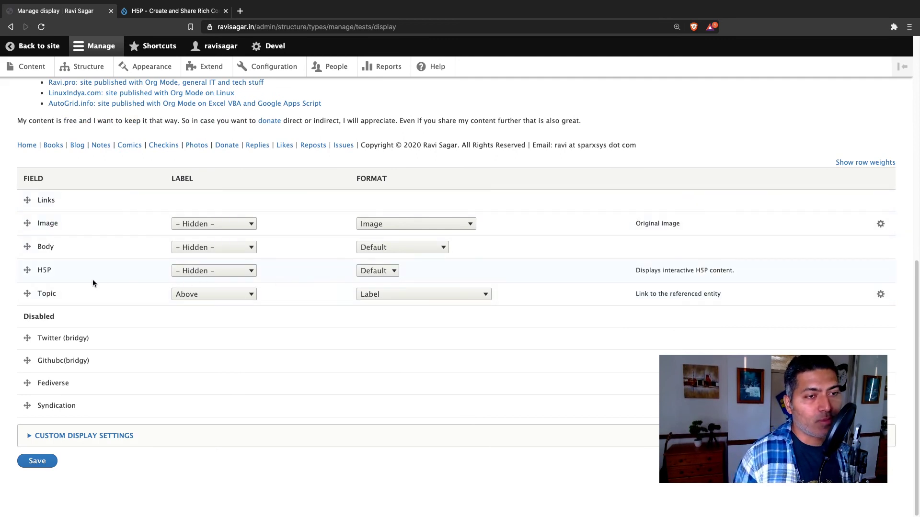
pyautogui.tripleClick(647, 270)
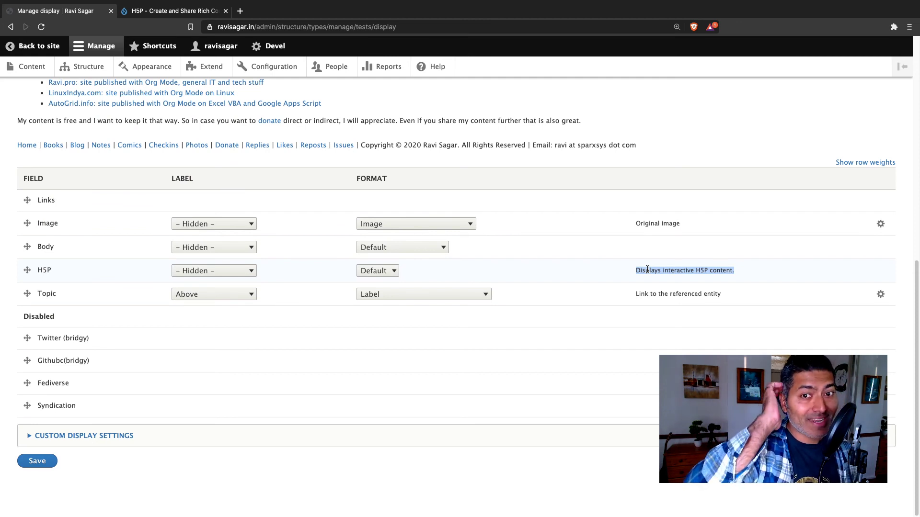
pyautogui.scroll(4, 647, 270)
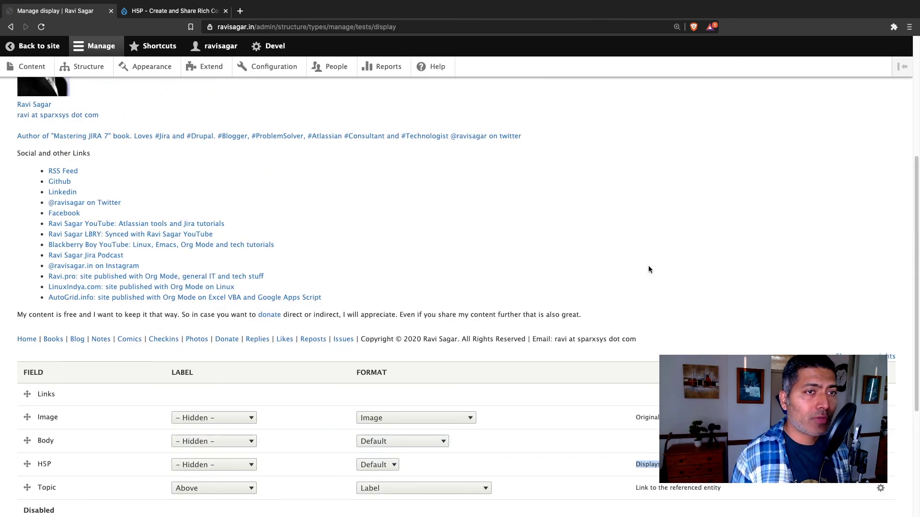